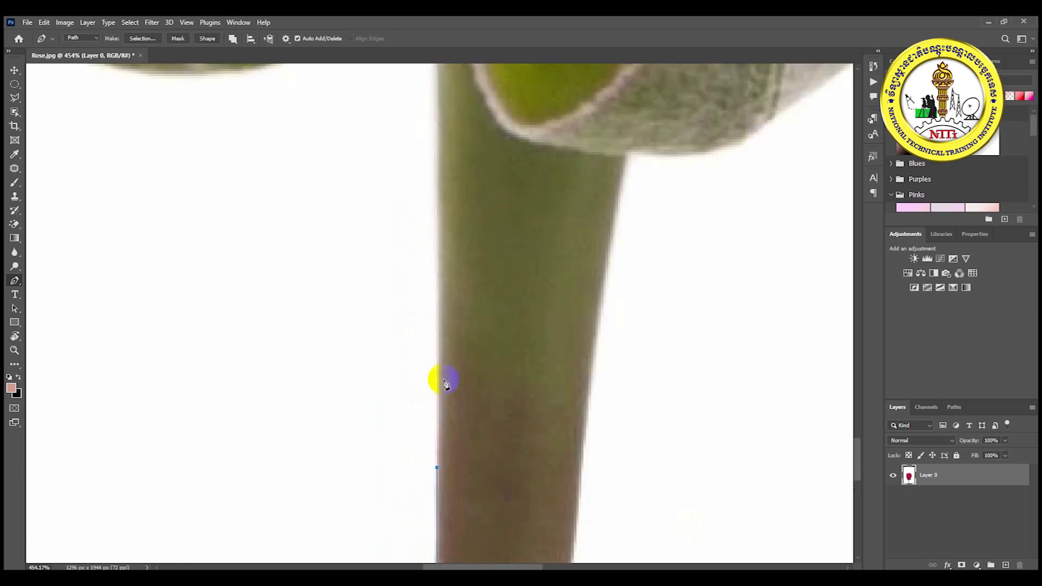
Extend the Pen path up the stem's left edge to the point where it meets the left sepal.
click(451, 334)
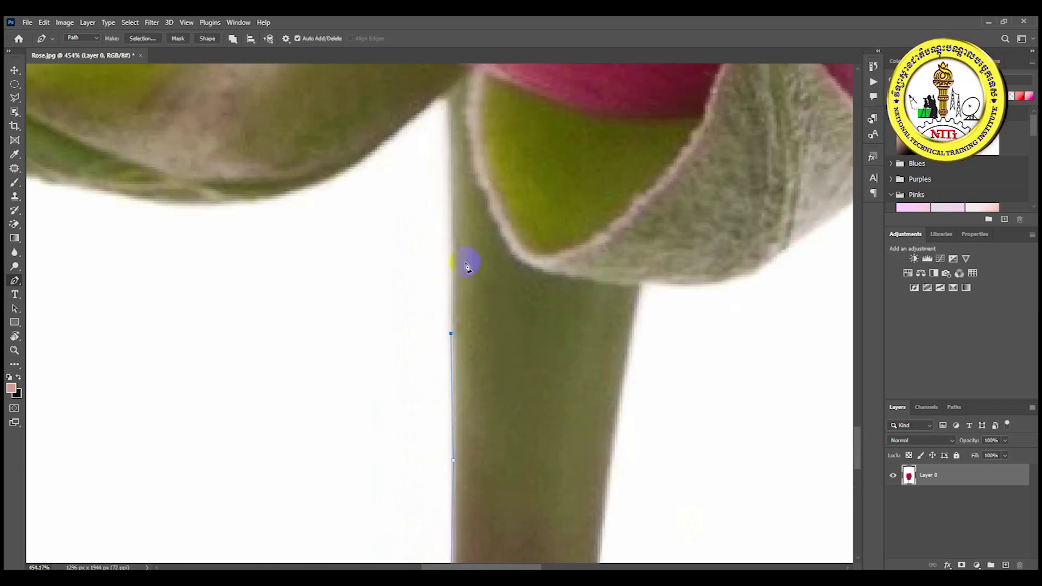
scroll(458, 313, up, 3)
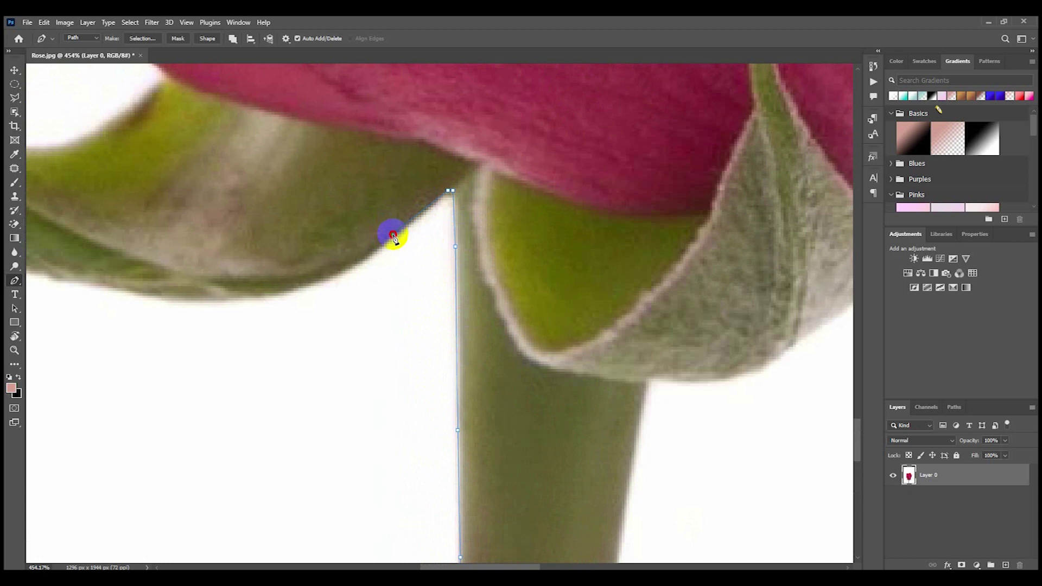
scroll(392, 236, left, 5)
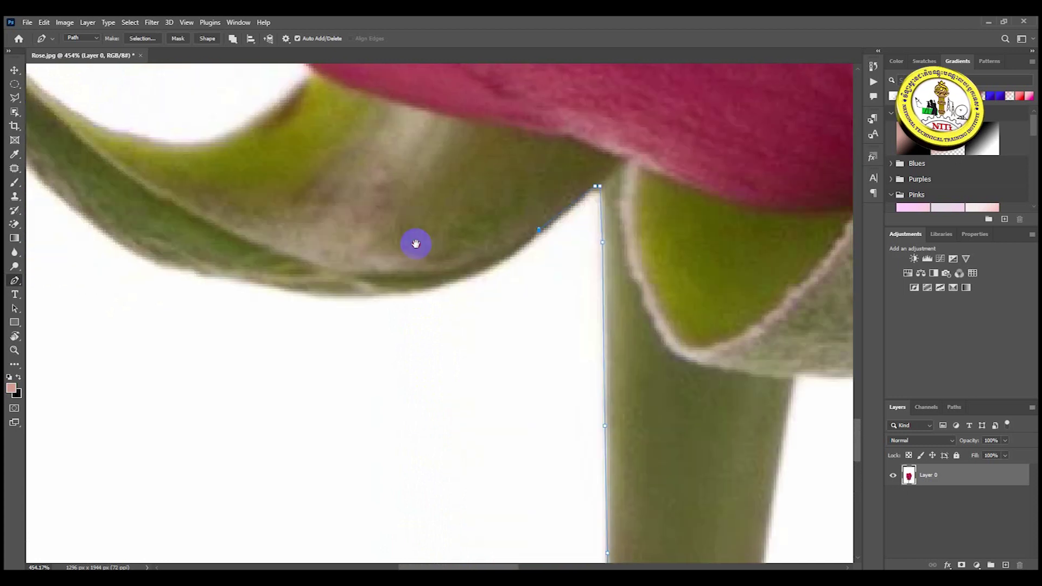
Trace the curved underside of the left sepal with smooth anchor points, removing the forward handles where the curve changes.
drag(431, 293, 354, 310)
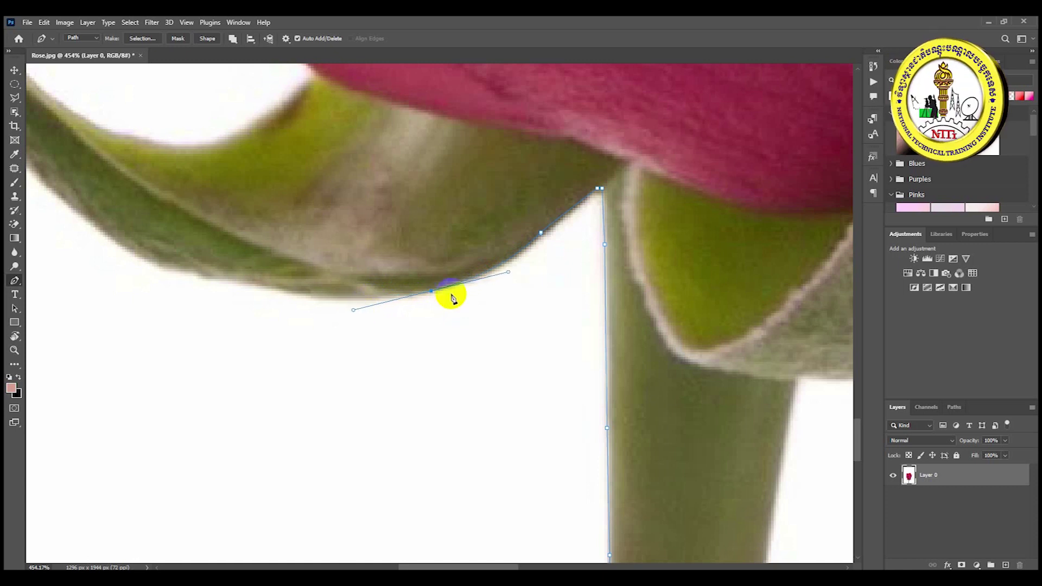
alt+click(431, 292)
drag(297, 277, 328, 281)
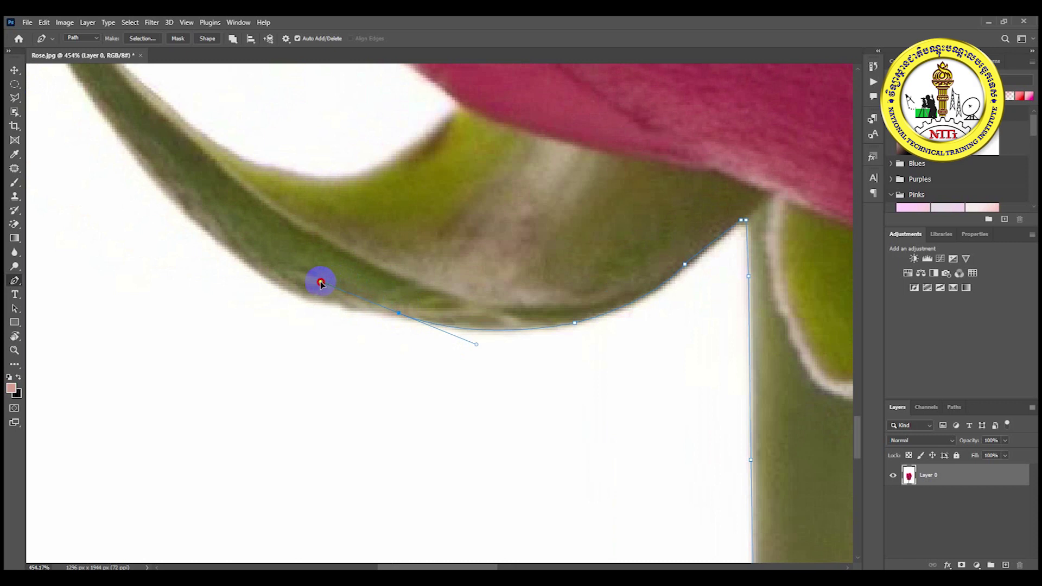
alt+click(400, 316)
drag(272, 259, 391, 348)
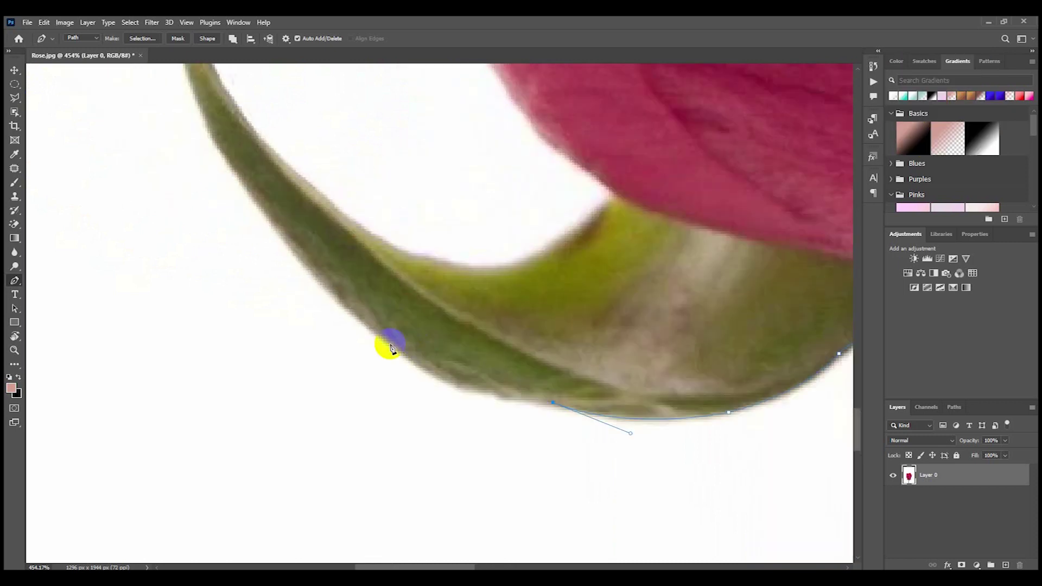
drag(380, 297, 324, 281)
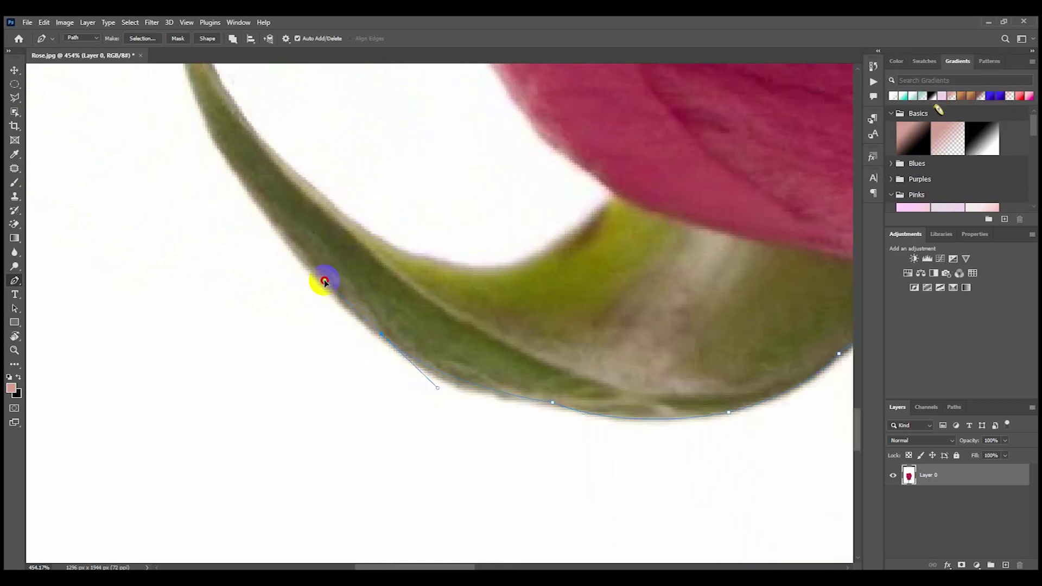
alt+click(382, 336)
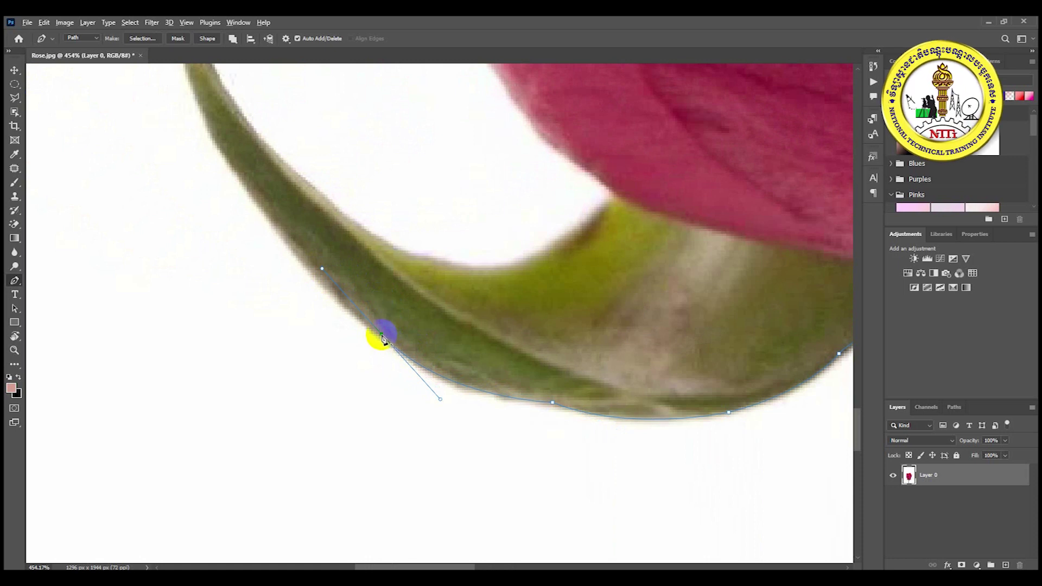
Continue the path along the outer edge of the left sepal's narrow end up to its pointed tip.
drag(289, 230, 387, 325)
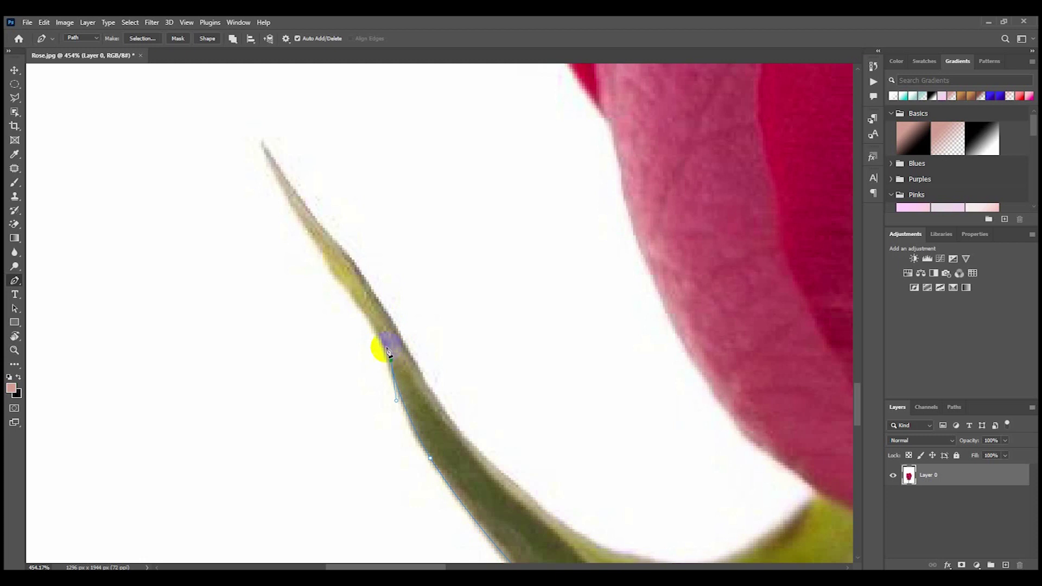
drag(320, 258, 368, 354)
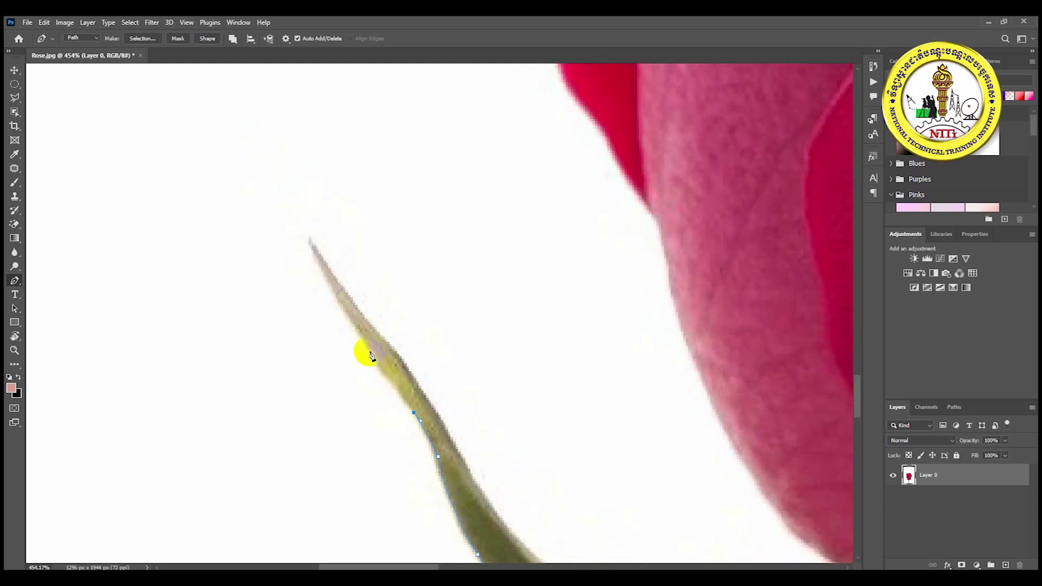
drag(386, 379, 389, 382)
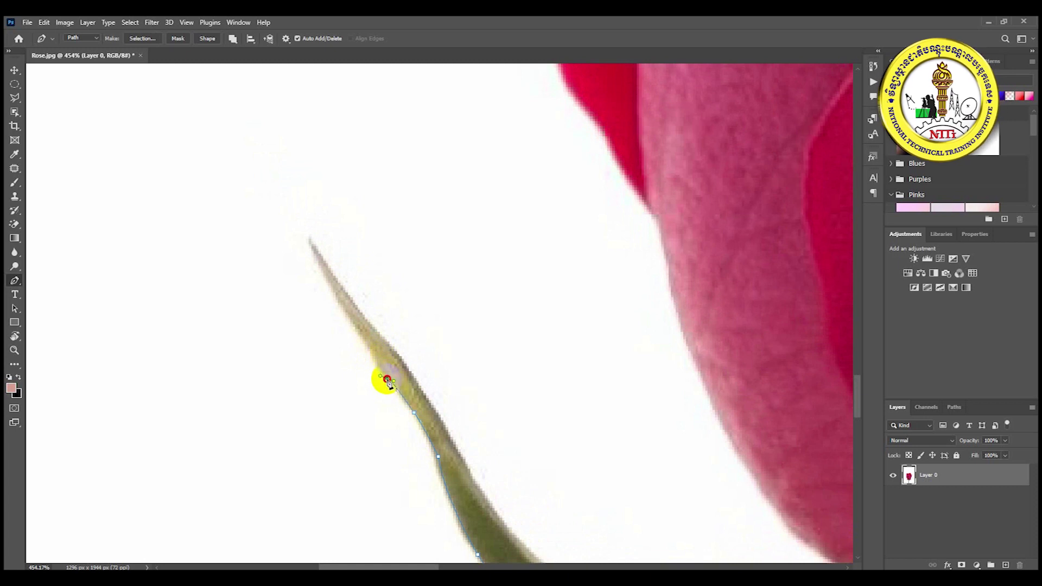
drag(370, 349, 366, 334)
drag(344, 296, 392, 396)
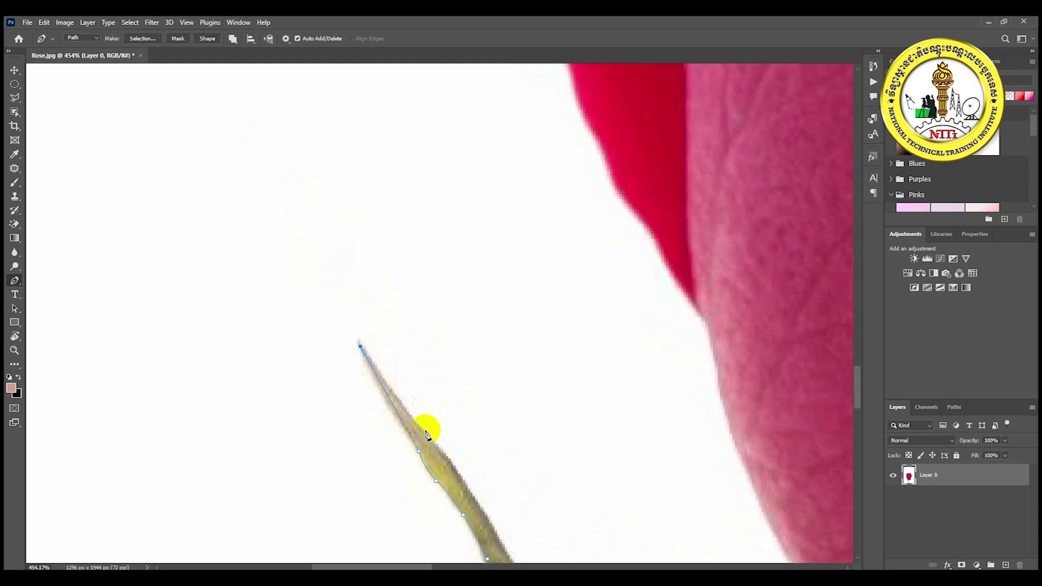
Trace the path back down from the sepal's tip along the inner edge of its narrow end.
drag(486, 477, 337, 266)
scroll(332, 270, up, 6)
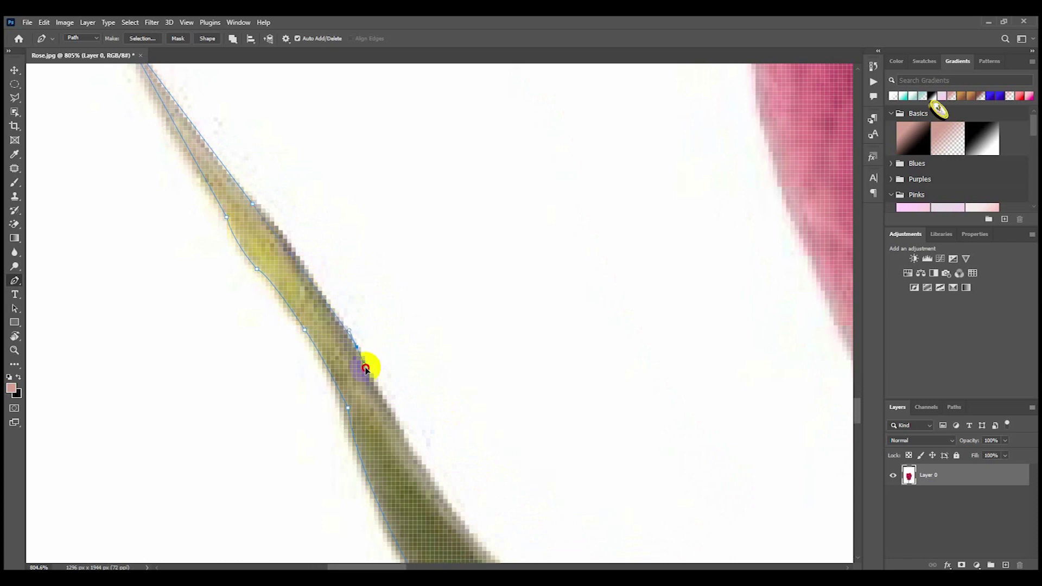
alt+click(357, 348)
drag(442, 461, 321, 302)
drag(325, 349, 350, 362)
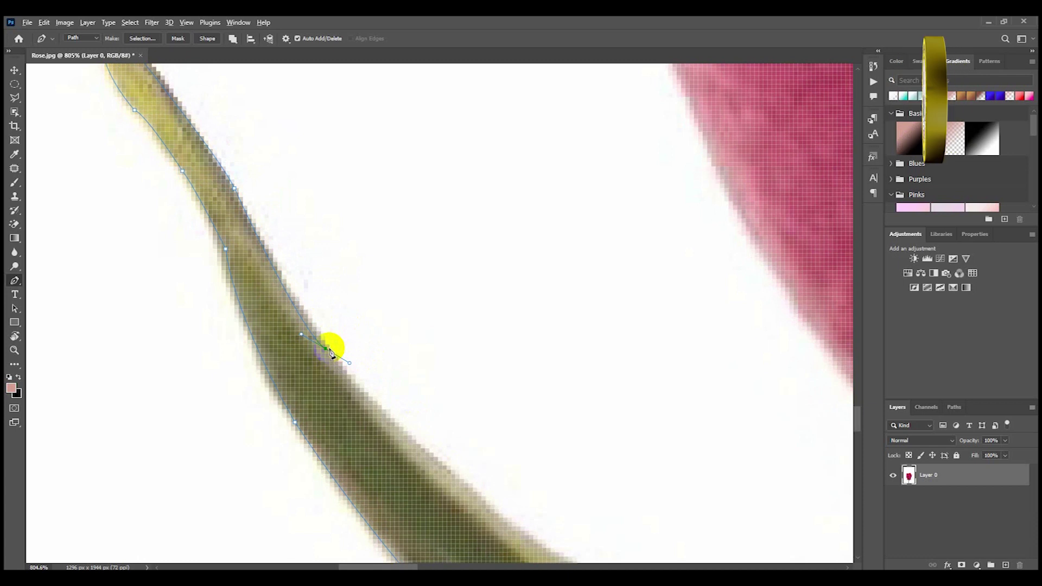
Trace the sepal's wide inner curve to the corner where it meets the pink petal, ending with a corner anchor.
drag(570, 482, 345, 294)
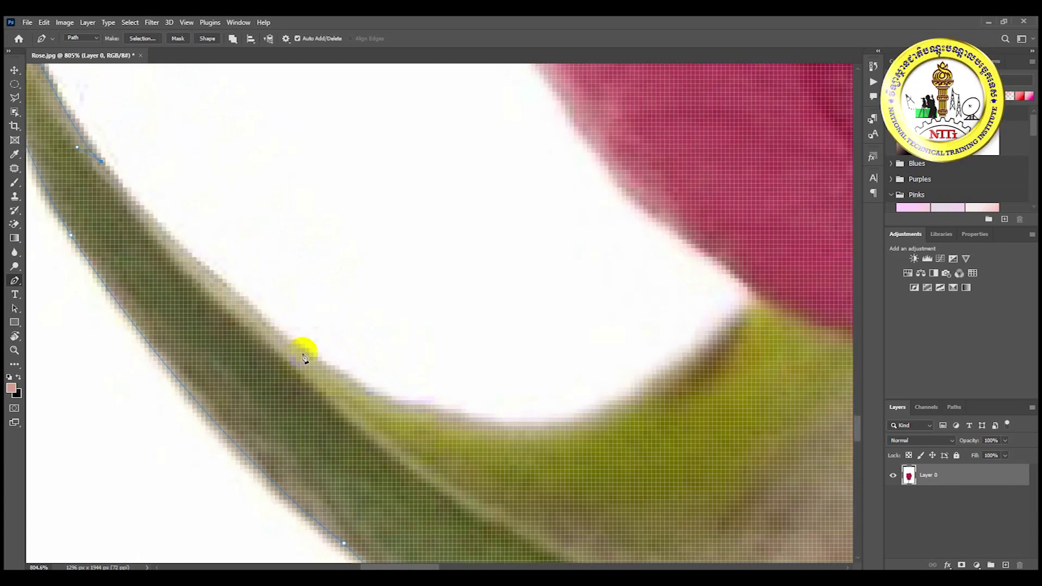
drag(309, 353, 369, 368)
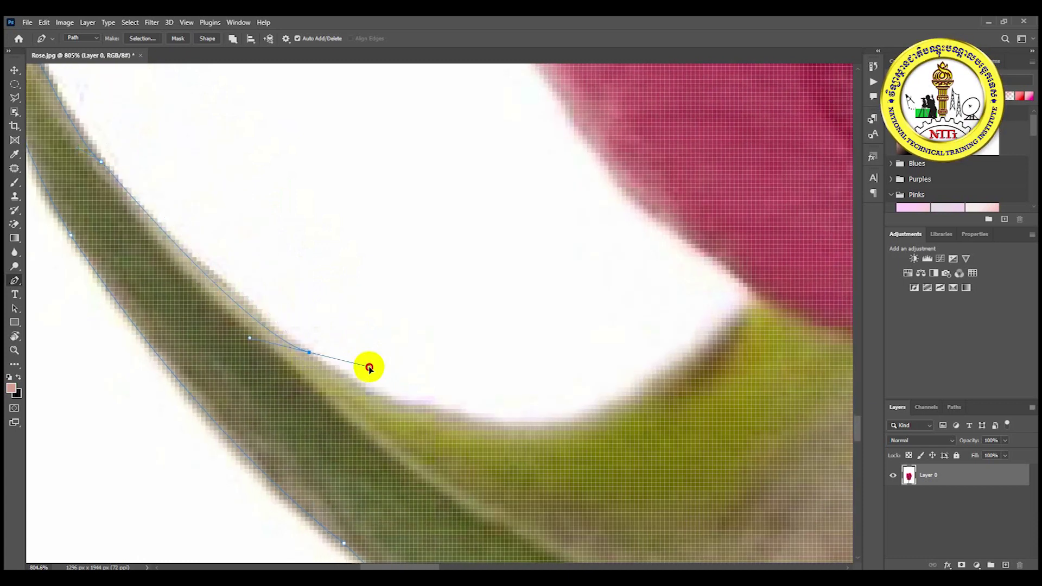
alt+click(308, 352)
drag(656, 401, 548, 398)
drag(405, 422, 558, 430)
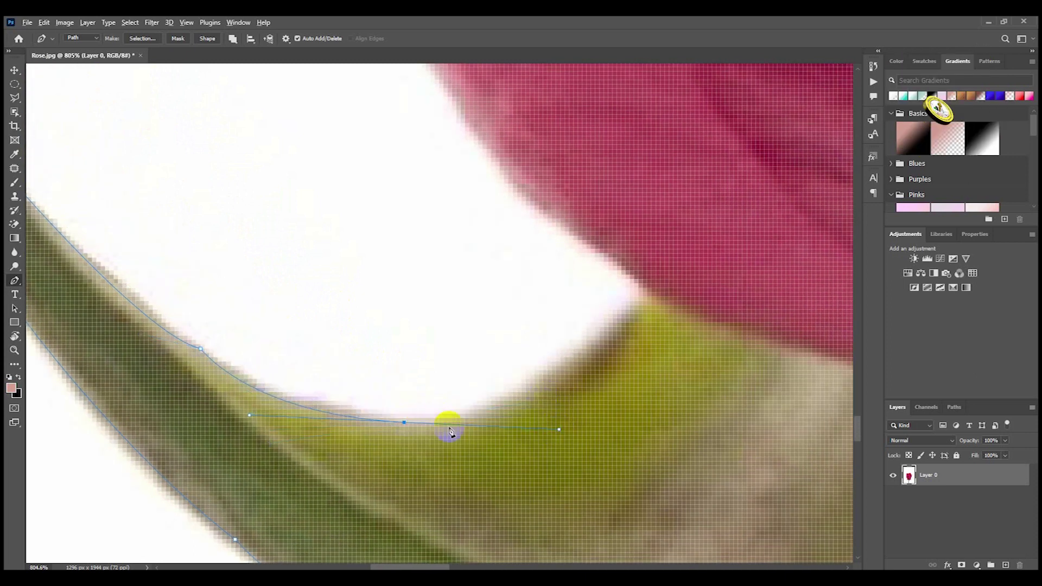
alt+click(403, 423)
drag(672, 361, 480, 442)
drag(452, 376, 600, 217)
alt+click(453, 378)
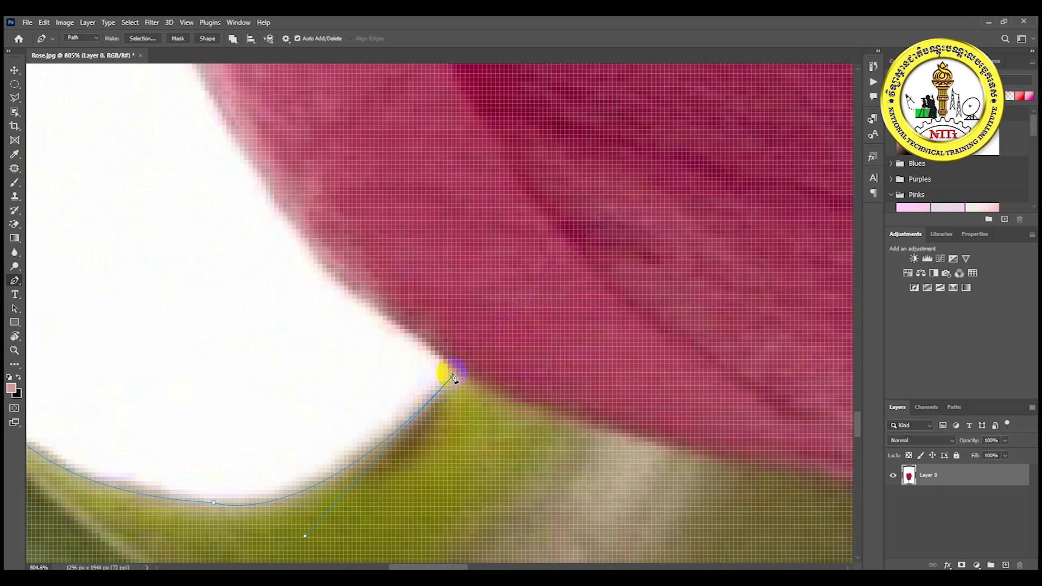
Trace the pink petal's lower left edge upward to the notch where the dark red outer petal begins.
drag(358, 233, 439, 387)
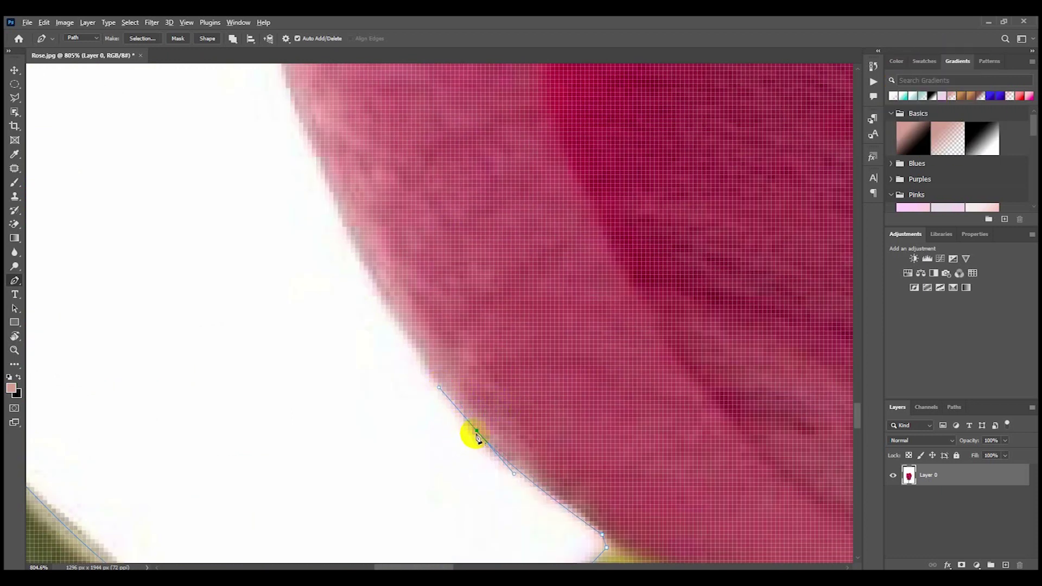
drag(435, 260, 471, 380)
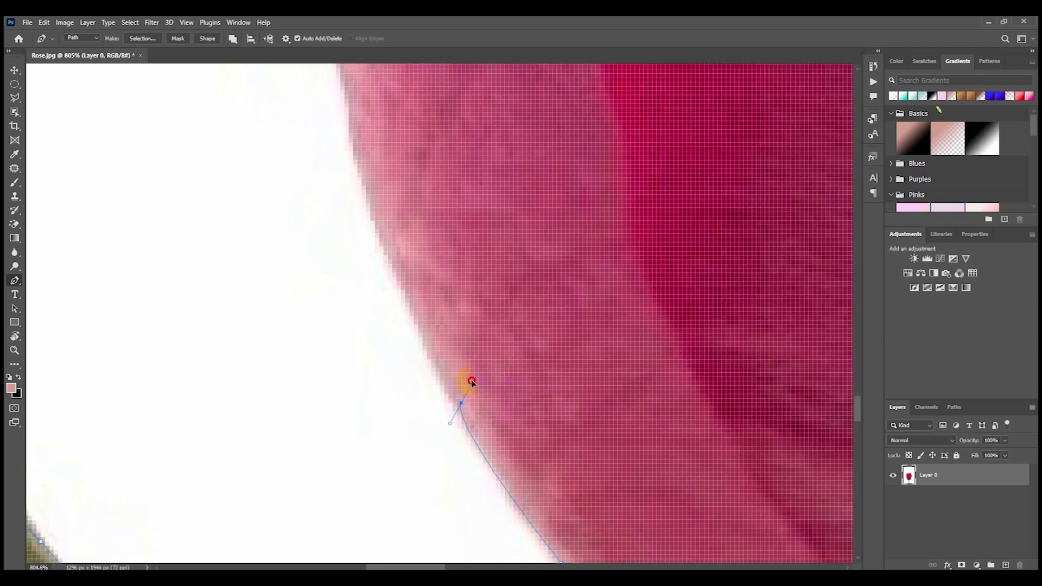
drag(435, 190, 526, 375)
drag(462, 380, 459, 334)
alt+click(462, 381)
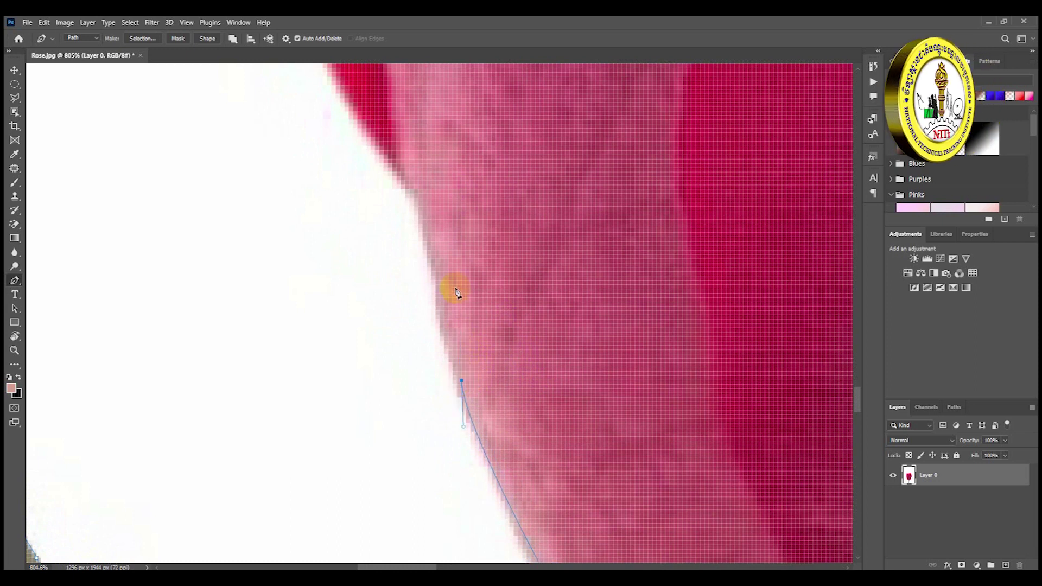
click(420, 198)
drag(423, 196, 422, 190)
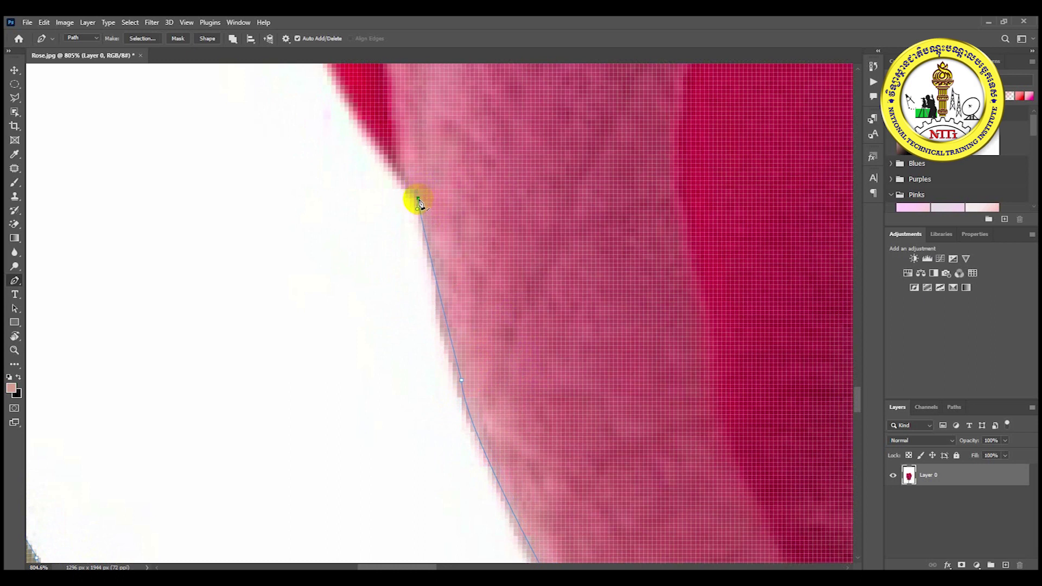
Trace the uneven lower left edge of the dark red outer petal with closely spaced anchor points.
scroll(418, 199, down, 5)
drag(448, 241, 610, 542)
scroll(594, 526, up, 4)
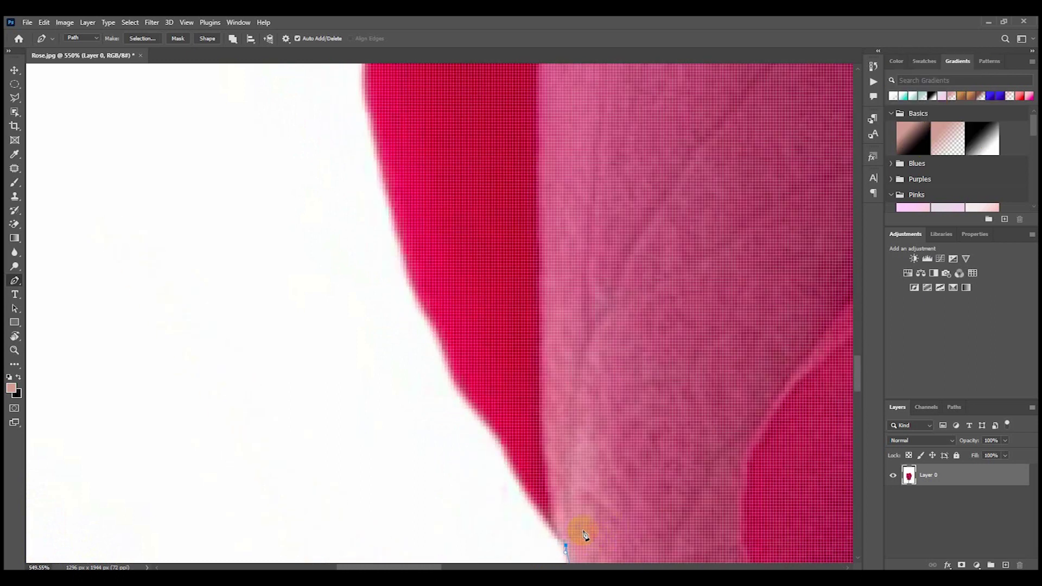
scroll(582, 537, up, 3)
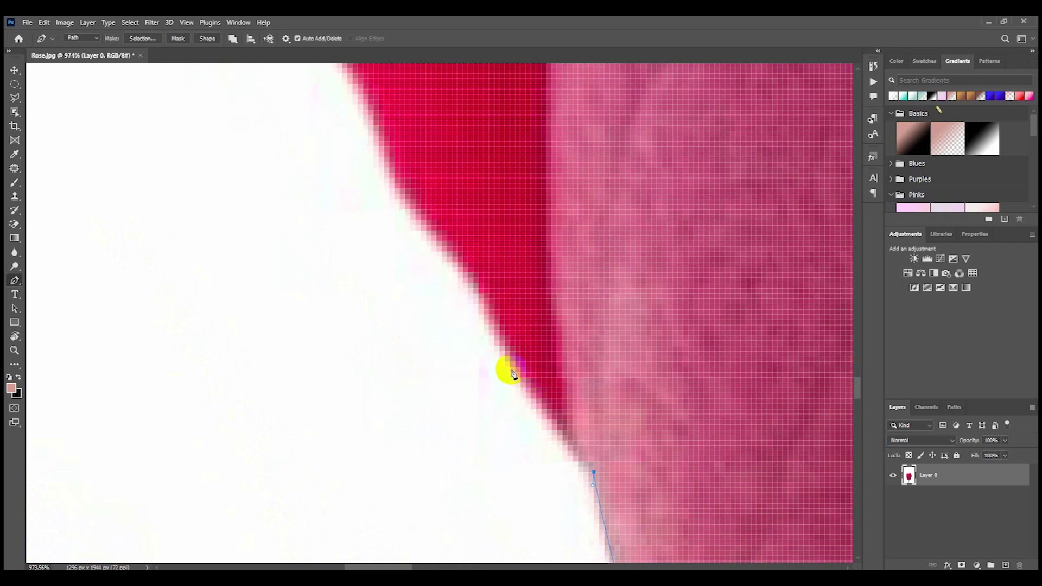
drag(476, 255, 543, 388)
alt+click(562, 398)
drag(528, 332, 566, 402)
click(533, 388)
drag(522, 317, 555, 378)
click(533, 355)
scroll(529, 348, up, 2)
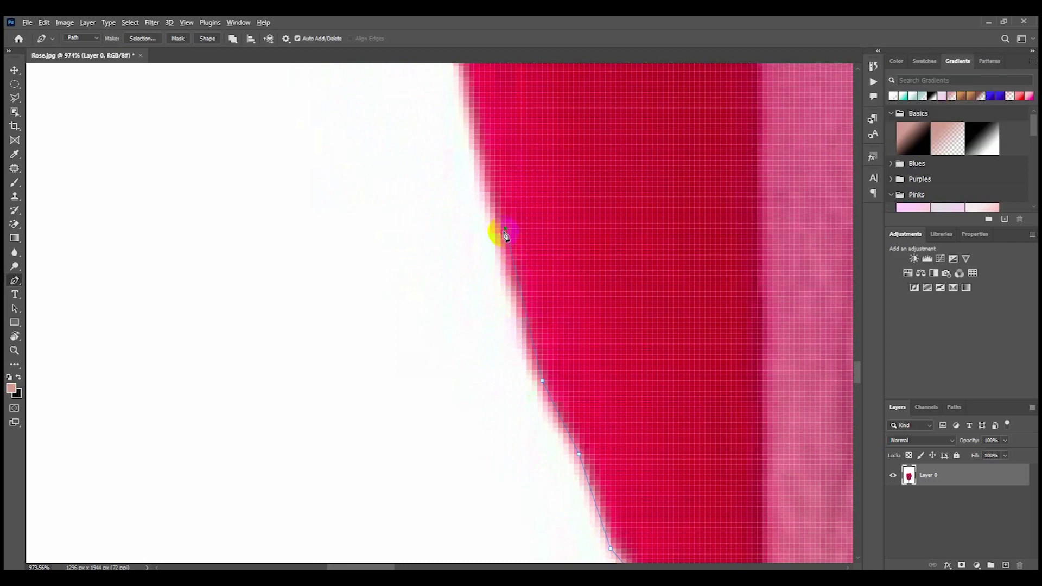
Continue the path up the bulging middle part of the dark red outer petal's left edge.
scroll(496, 232, down, 5)
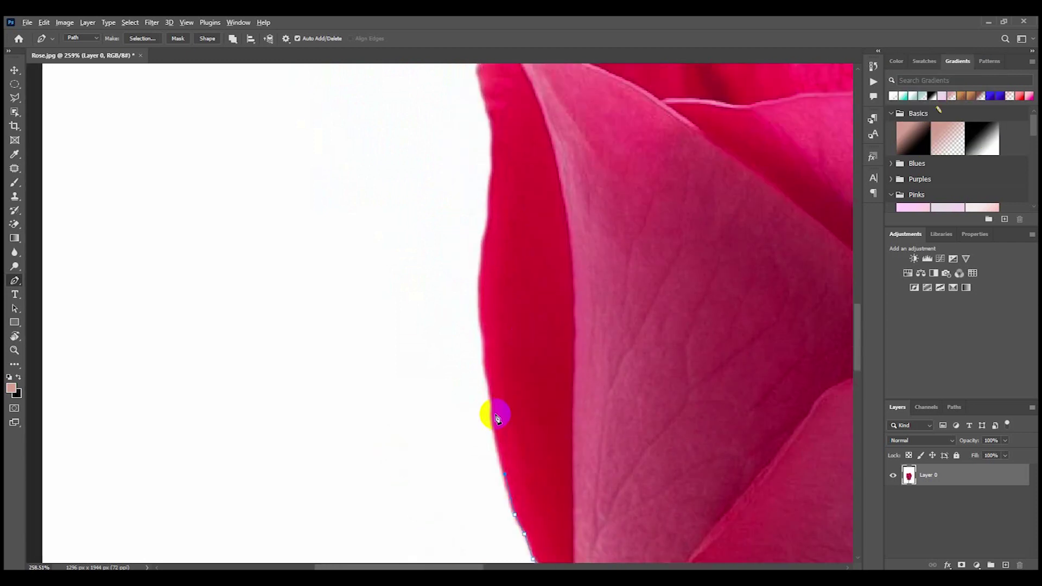
scroll(493, 414, up, 2)
click(487, 378)
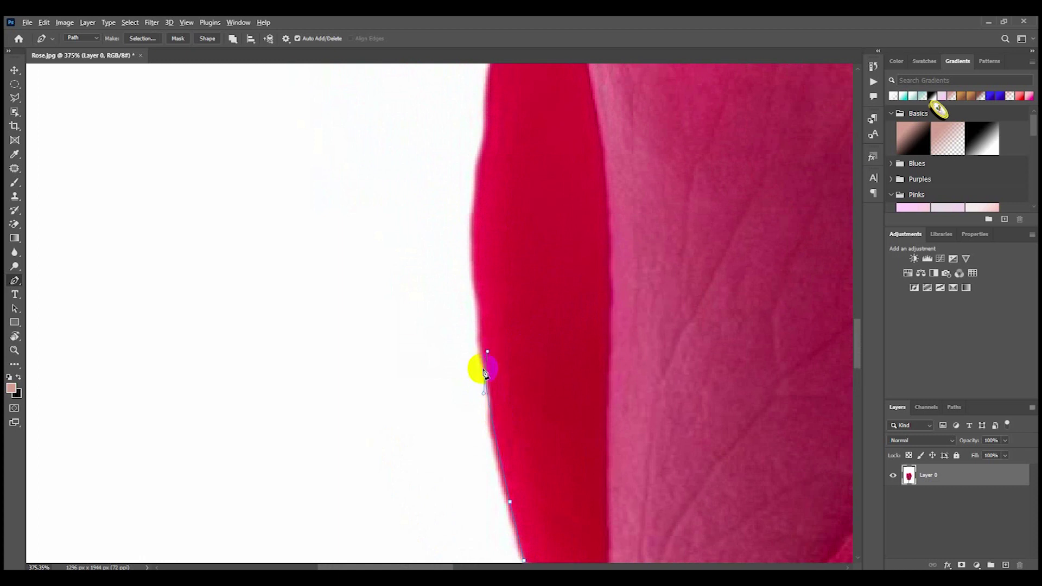
alt+click(485, 372)
drag(477, 293, 461, 395)
alt+click(477, 295)
drag(456, 354, 457, 362)
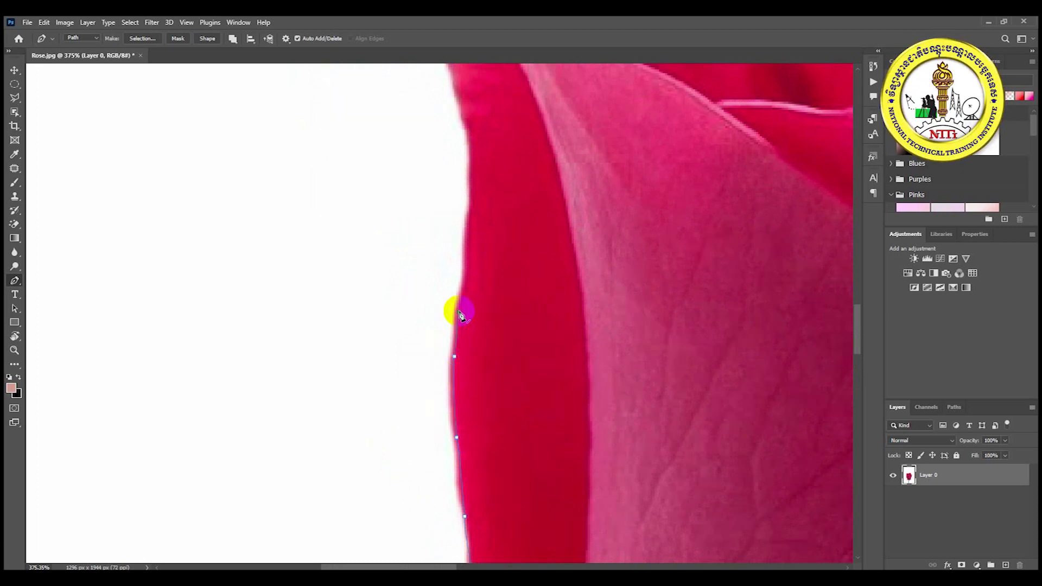
Trace the upper left edge of the dark red outer petal around its rounded top corner.
click(465, 287)
drag(457, 230, 479, 429)
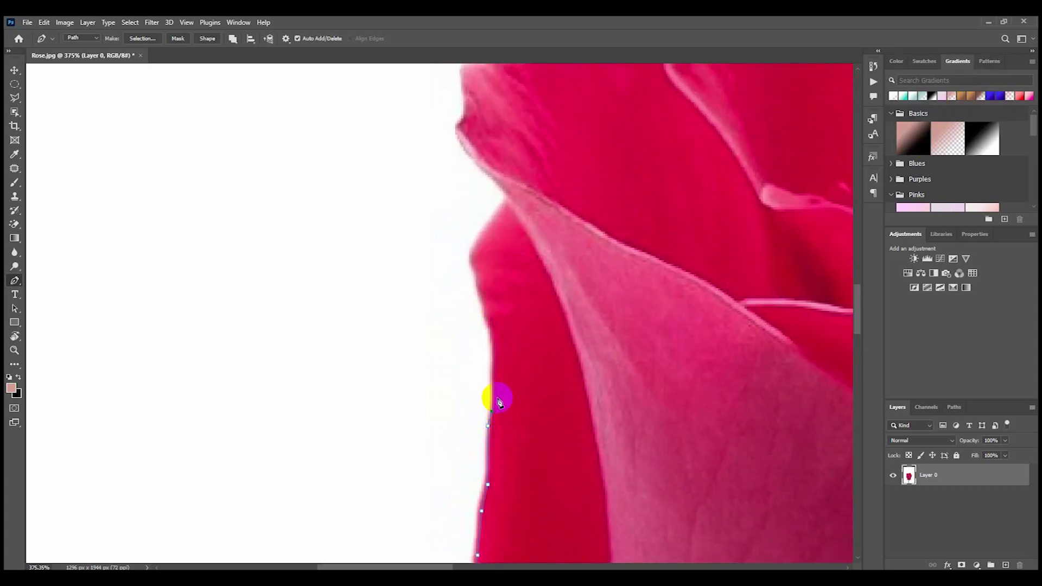
click(494, 340)
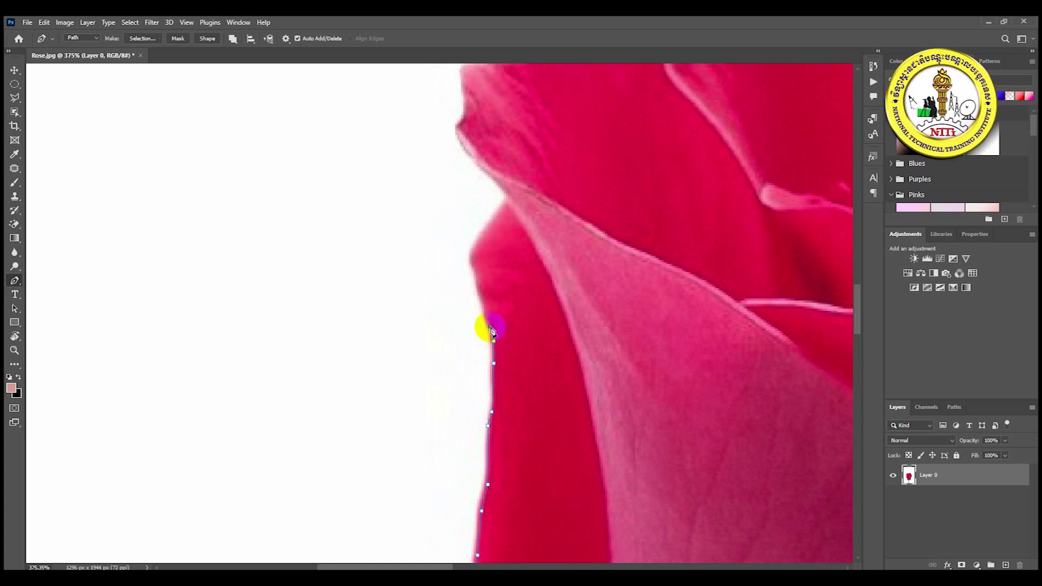
click(486, 309)
click(484, 293)
drag(476, 225, 518, 318)
click(513, 358)
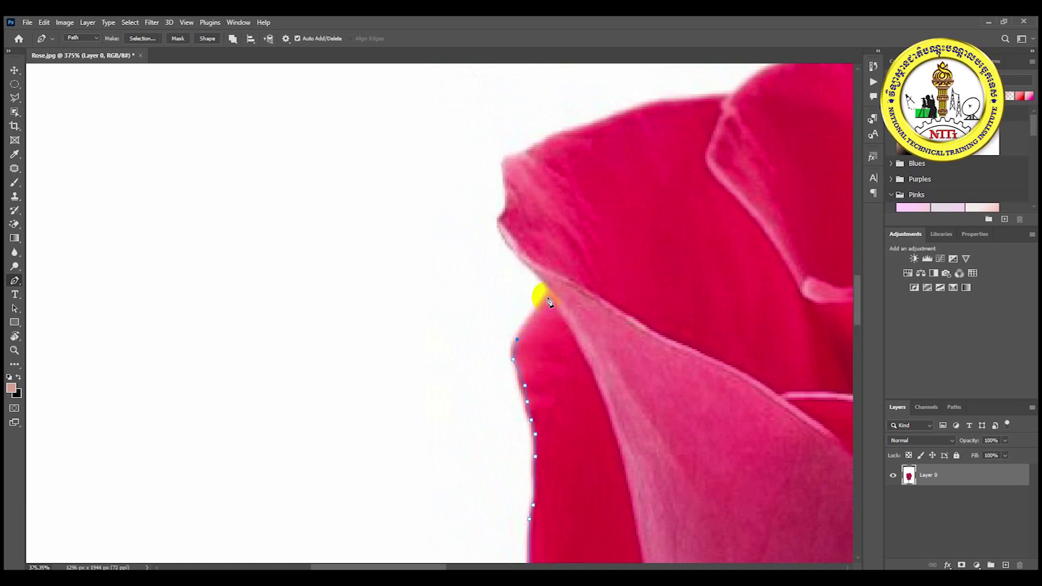
Trace the folded petal's edge from the notch around its curled left point to its upper left corner.
scroll(550, 296, up, 5)
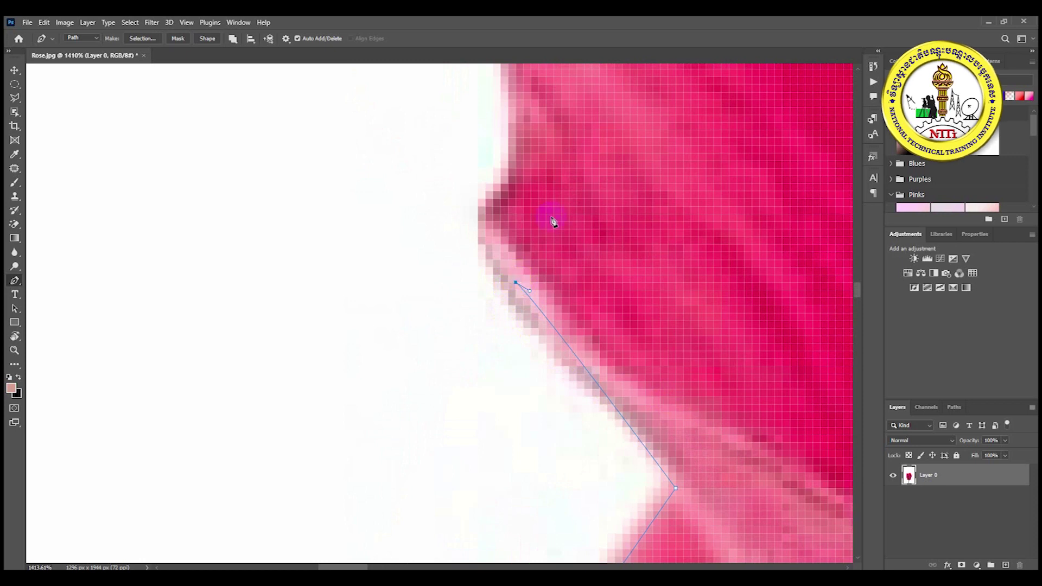
drag(548, 223, 624, 377)
click(550, 368)
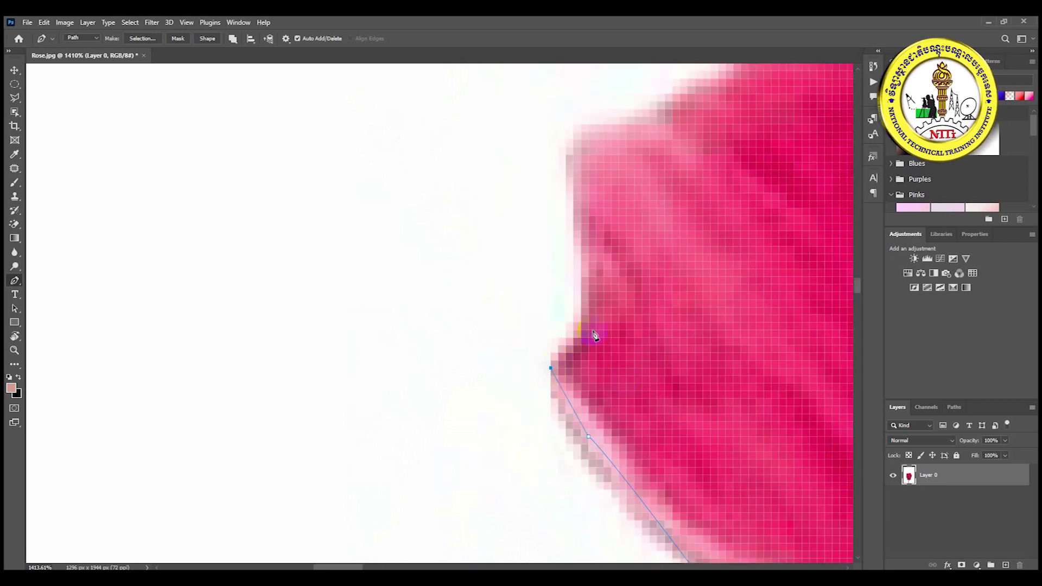
scroll(593, 335, down, 5)
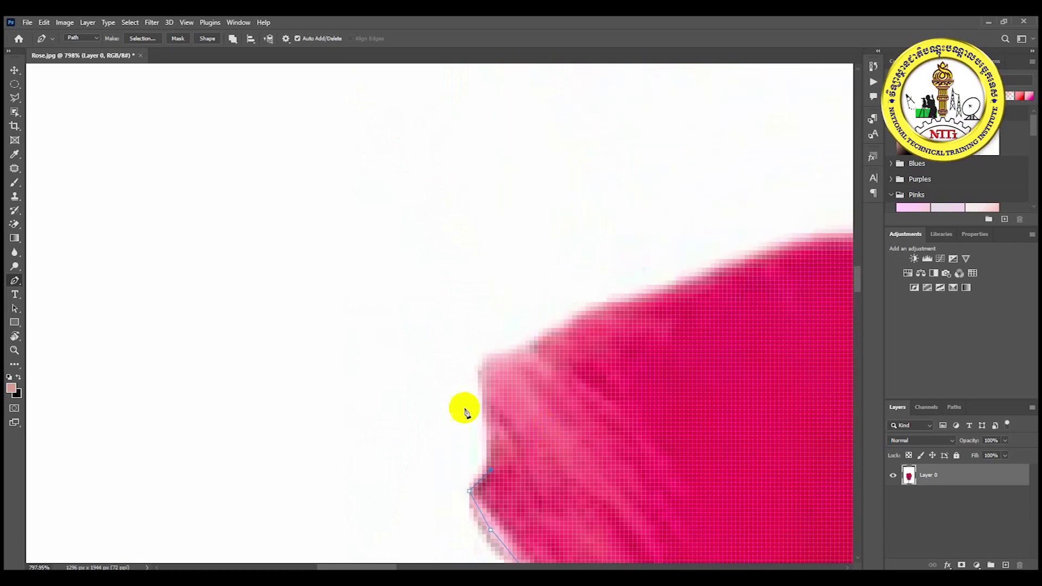
scroll(514, 364, down, 4)
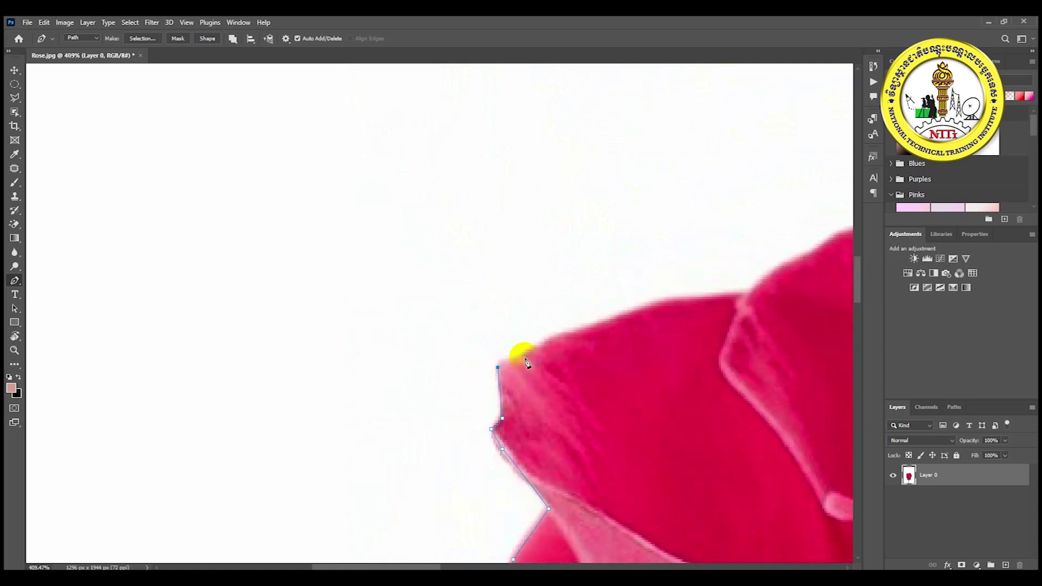
Trace the folded petal's upper edge from its left corner to the junction with the next rear petal.
drag(603, 353, 501, 386)
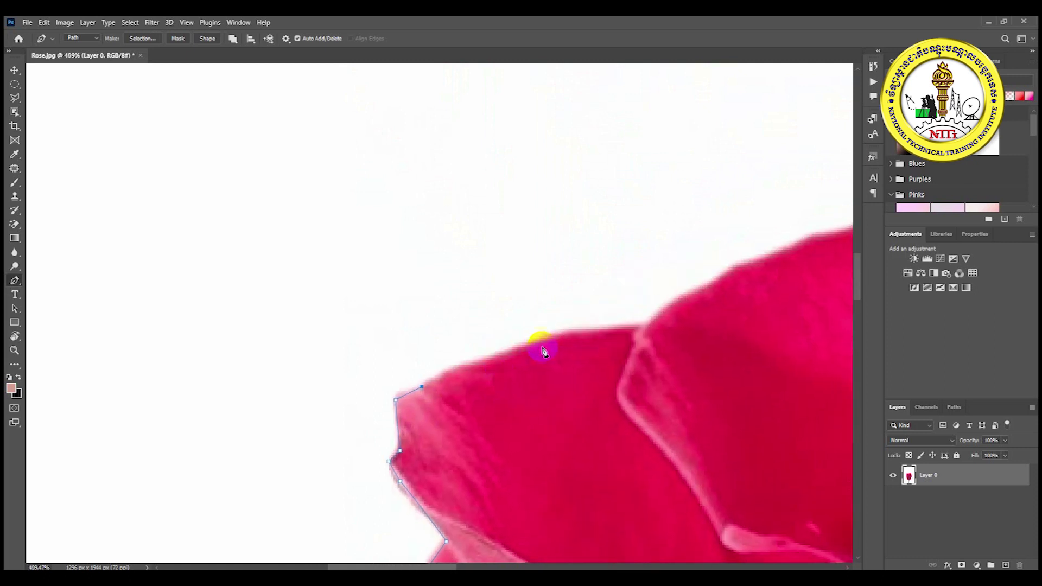
drag(644, 338, 526, 364)
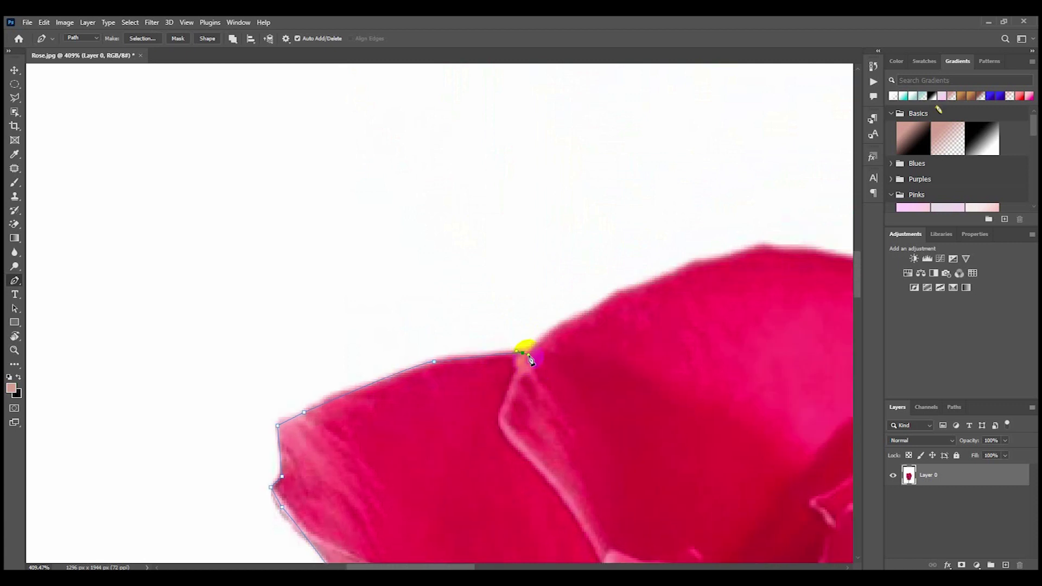
drag(562, 339, 409, 407)
Continue the path over the crest of the middle rear petal and down to the valley beside the next petal.
click(382, 399)
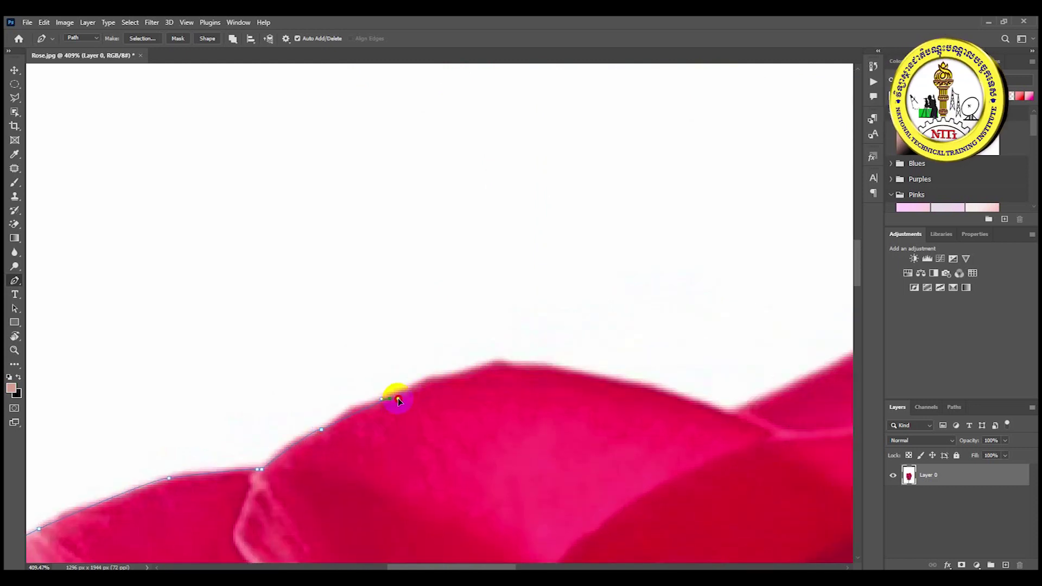
click(334, 401)
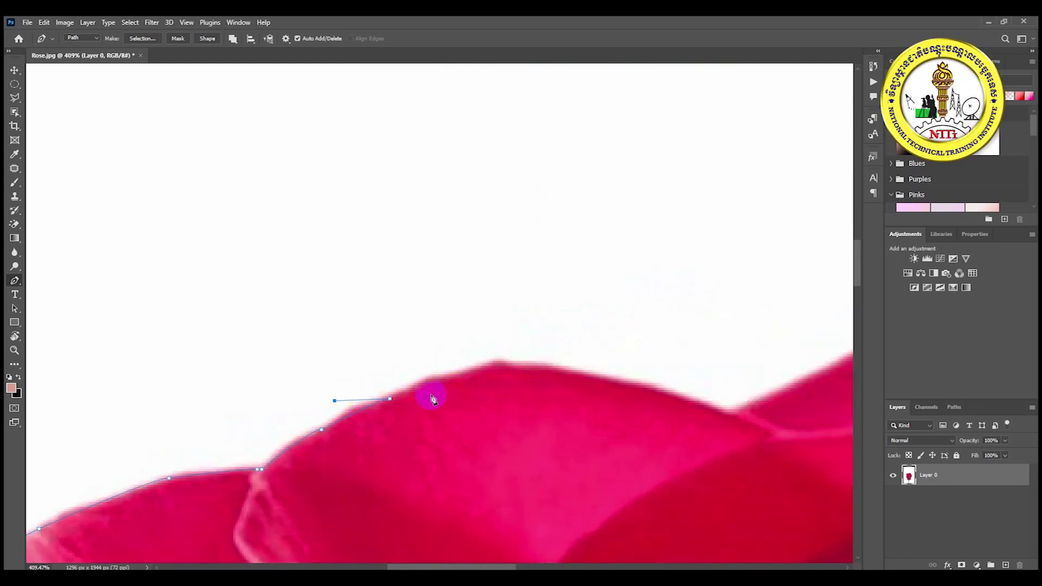
drag(583, 381, 468, 388)
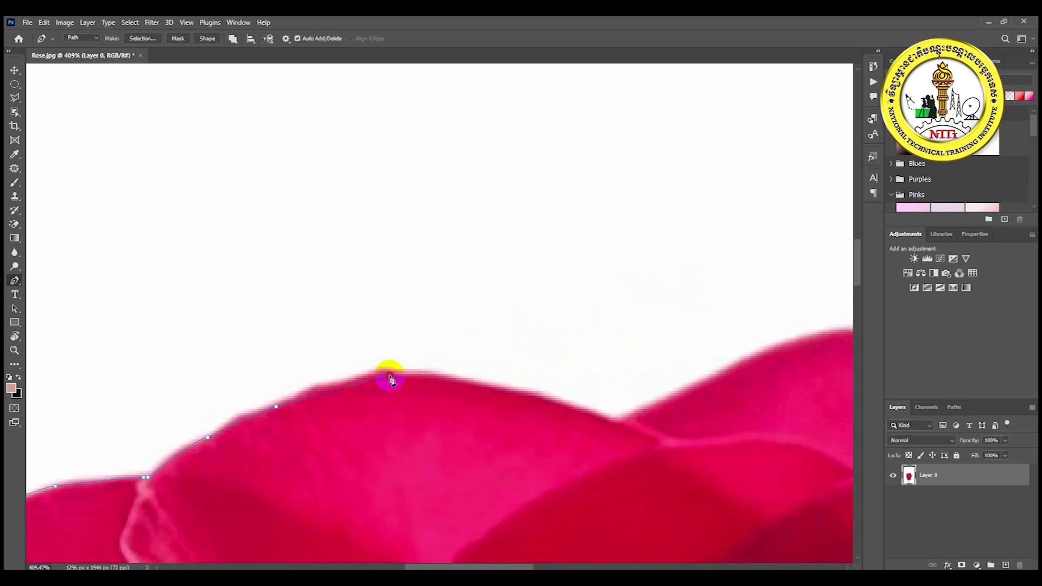
alt+click(389, 377)
drag(642, 449, 480, 387)
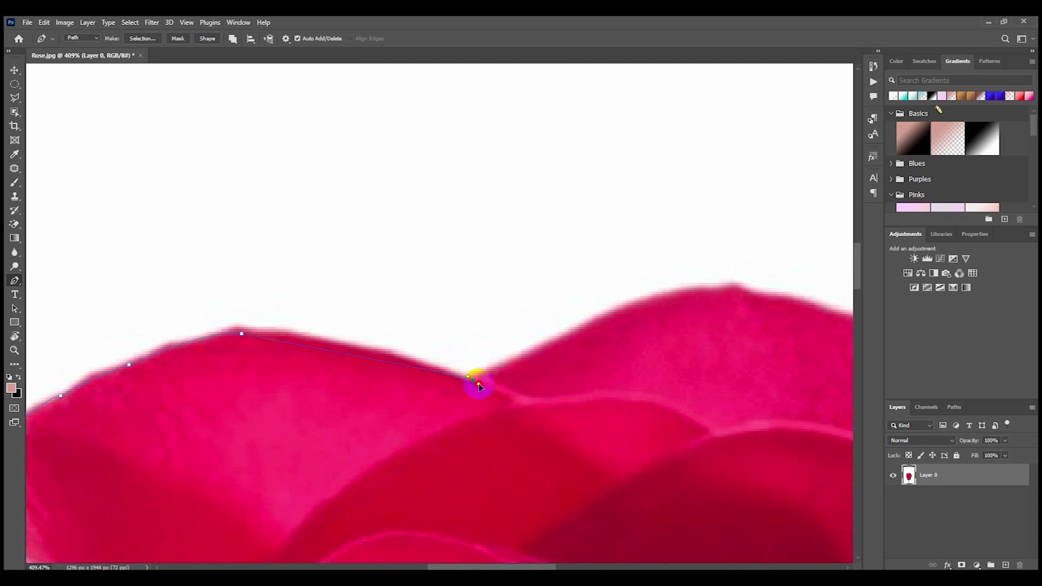
alt+click(473, 379)
Trace the right rear petal from the valley up its left slope and over its crest with closely spaced anchor points.
drag(634, 321, 300, 337)
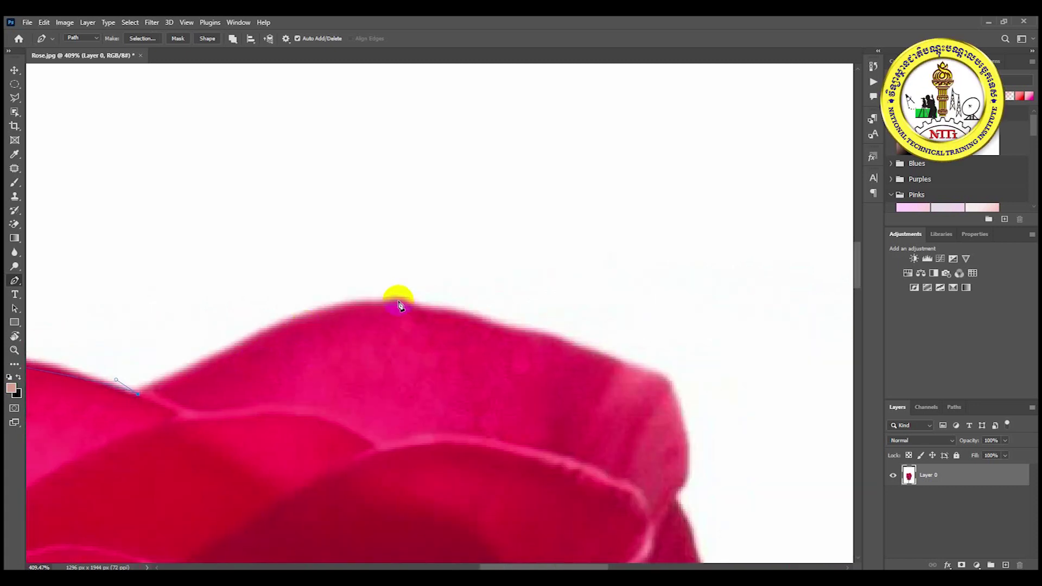
click(379, 307)
drag(380, 309, 414, 326)
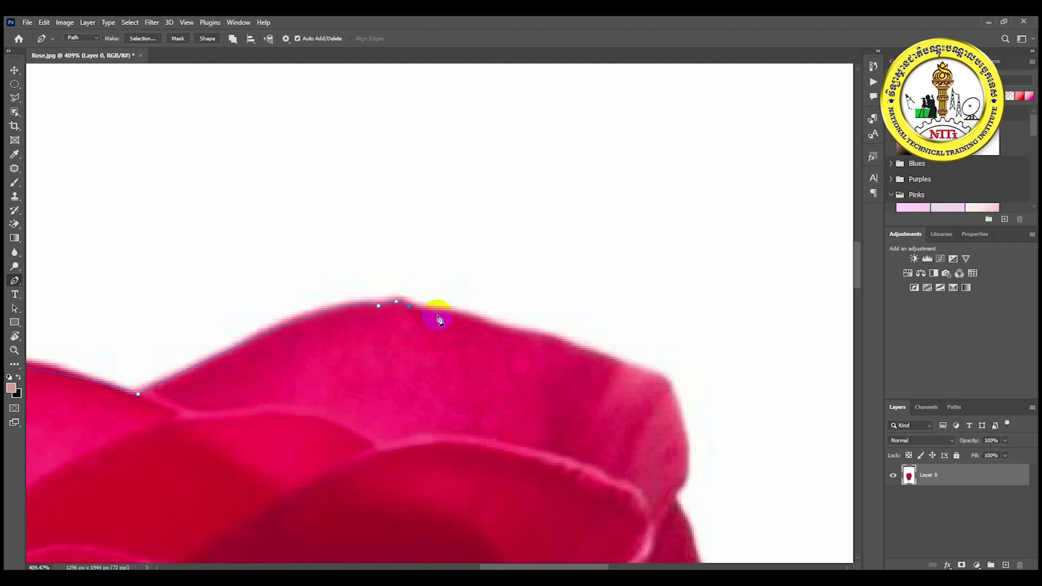
drag(438, 317, 379, 293)
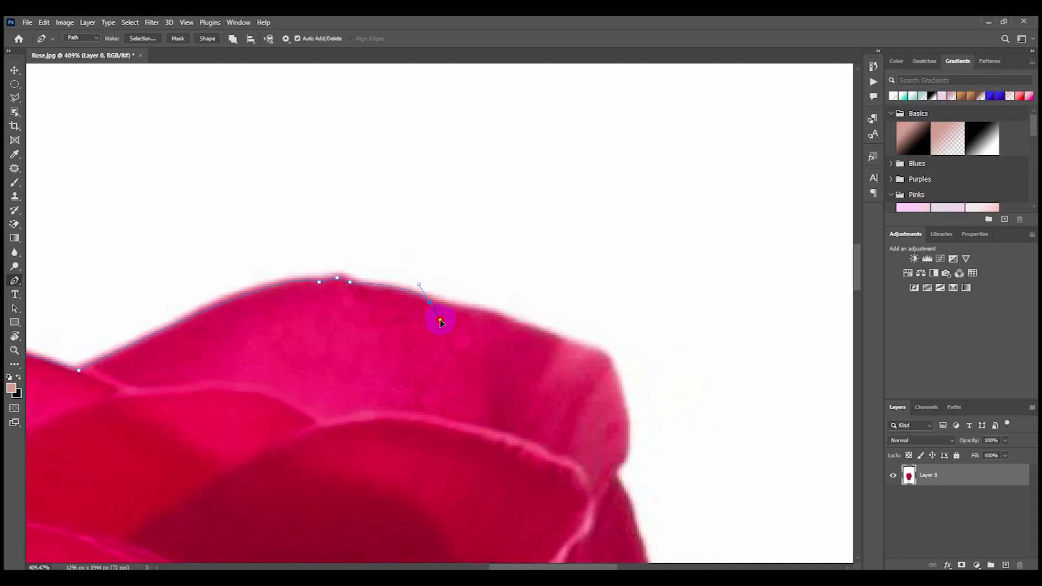
Trace the right rear petal's descending upper edge and curve the path around its rounded right corner.
drag(515, 356, 435, 283)
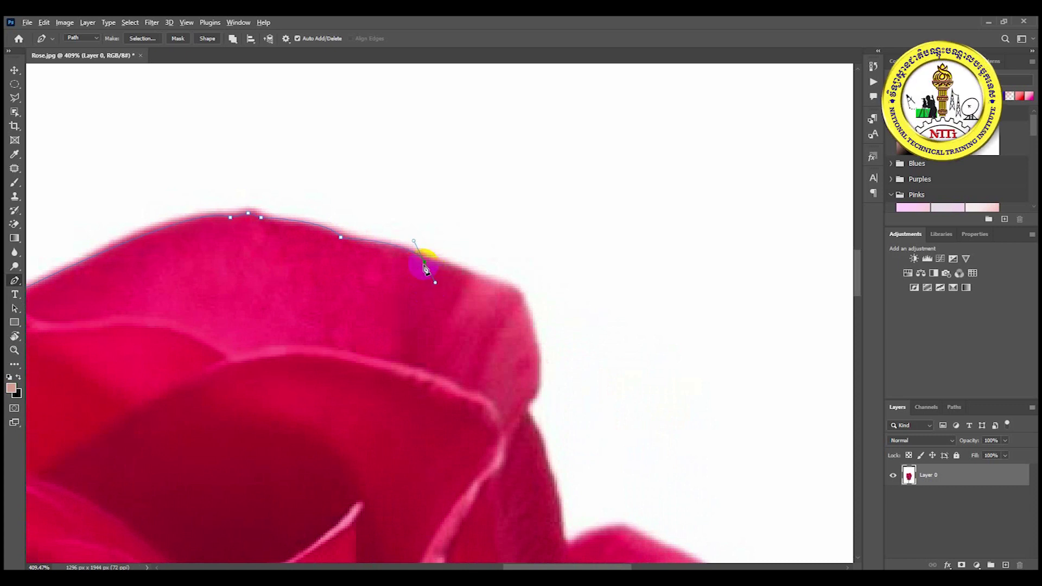
alt+click(425, 262)
drag(496, 315, 449, 264)
alt+click(439, 250)
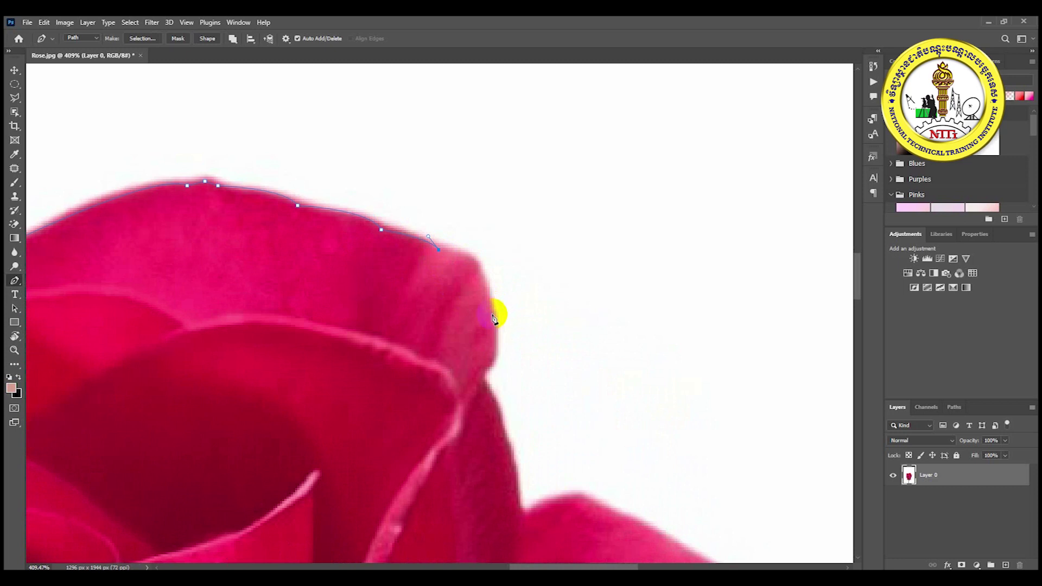
drag(484, 362, 503, 380)
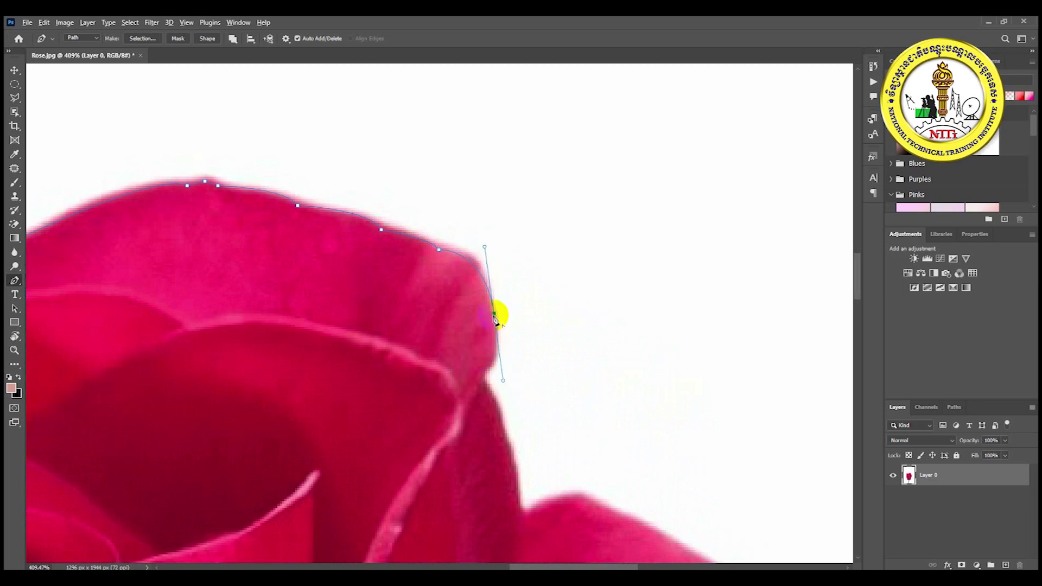
alt+click(494, 315)
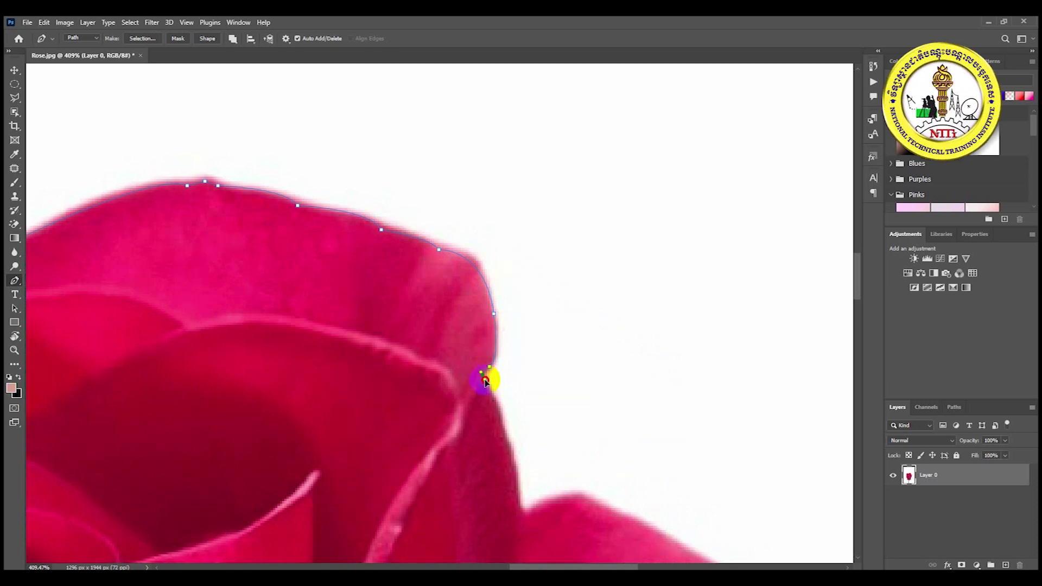
Trace the narrow dark red petal's right edge down to the notch beside the outward-curling petal.
drag(522, 510, 536, 485)
drag(575, 433, 426, 330)
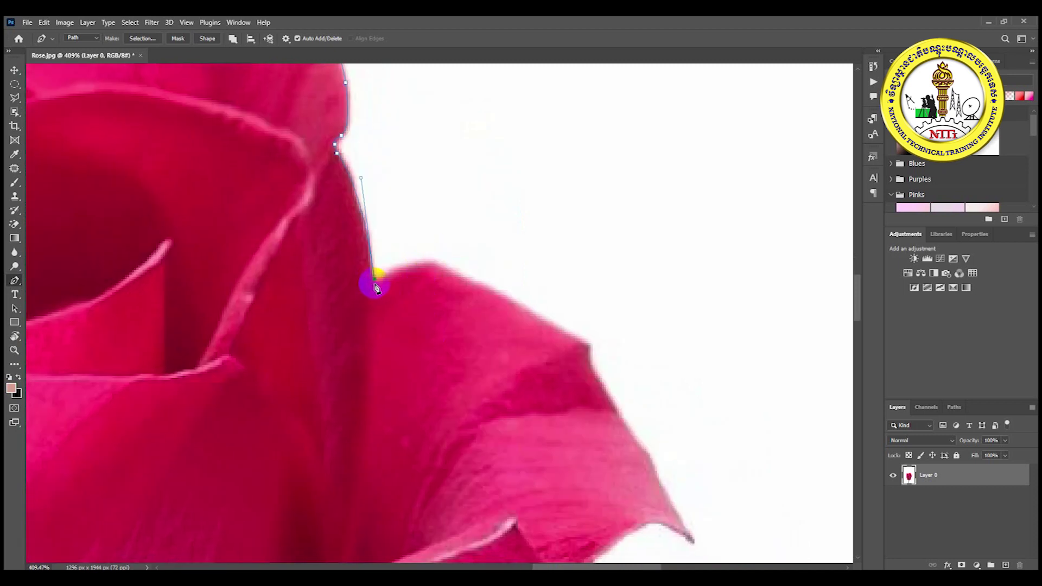
alt+click(374, 280)
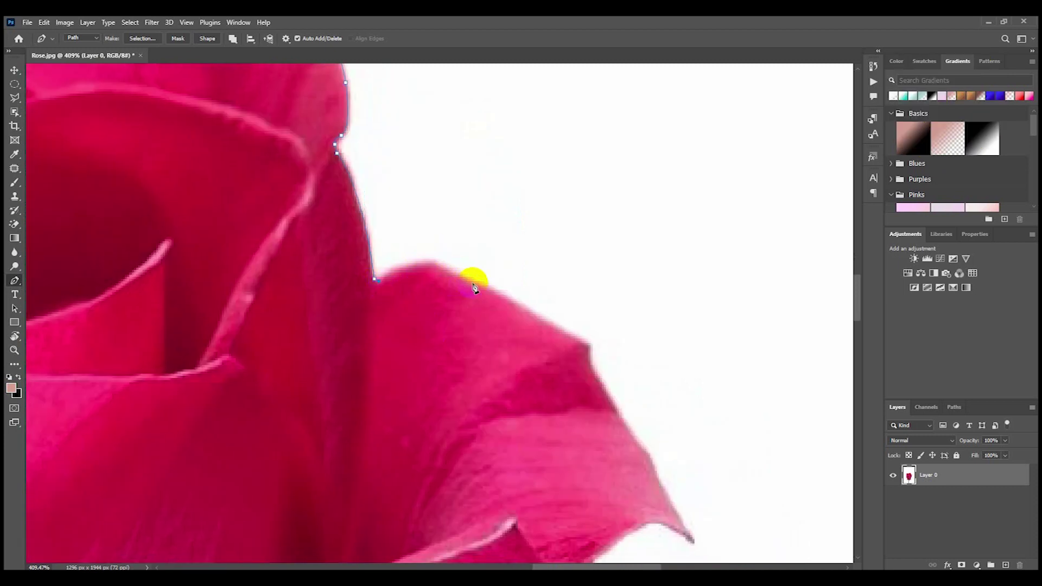
Trace the outward-curling right petal over its rounded top and along its straight slope to the angular corner.
drag(490, 318, 490, 317)
alt+click(465, 282)
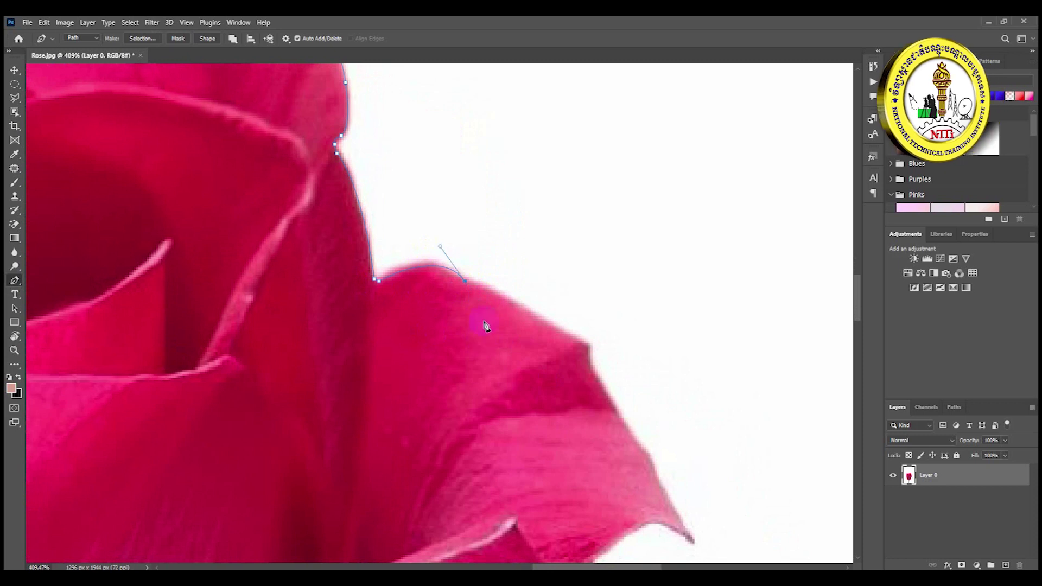
scroll(493, 321, up, 6)
drag(493, 320, 441, 271)
drag(602, 310, 613, 316)
scroll(569, 309, down, 3)
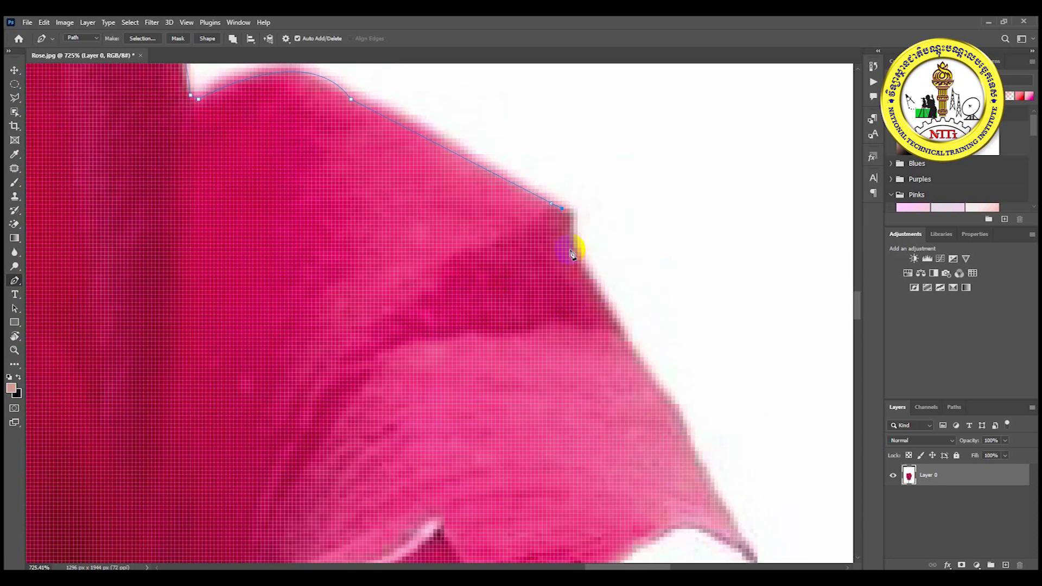
Continue the path down the curling petal's outer right edge to its pointed tip.
click(661, 386)
alt+click(648, 373)
drag(702, 461, 574, 291)
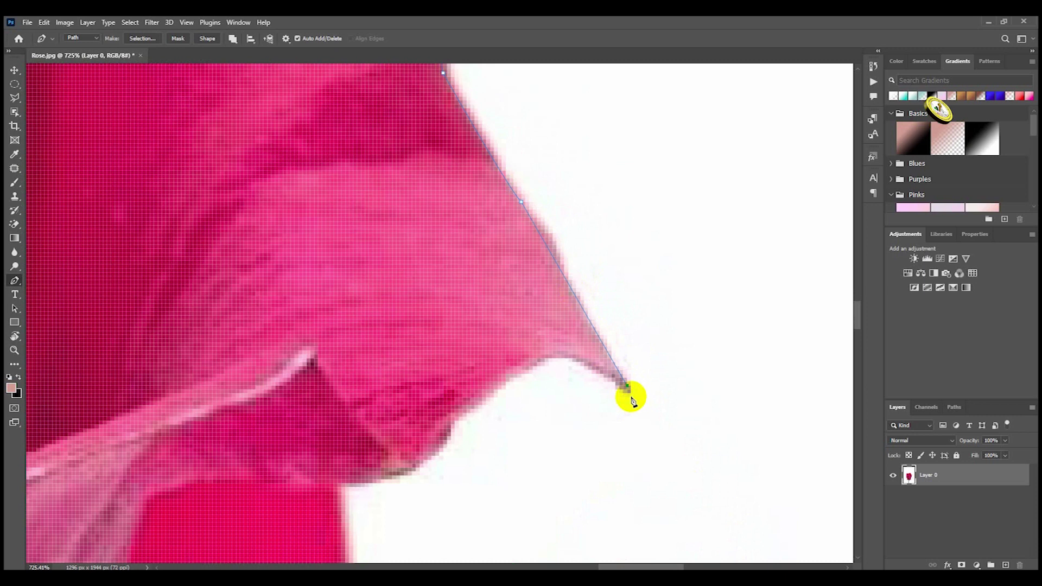
Trace the curling petal's underside from its pointed tip back to the bright red petal below.
drag(549, 359, 505, 364)
alt+click(548, 360)
drag(430, 366, 593, 215)
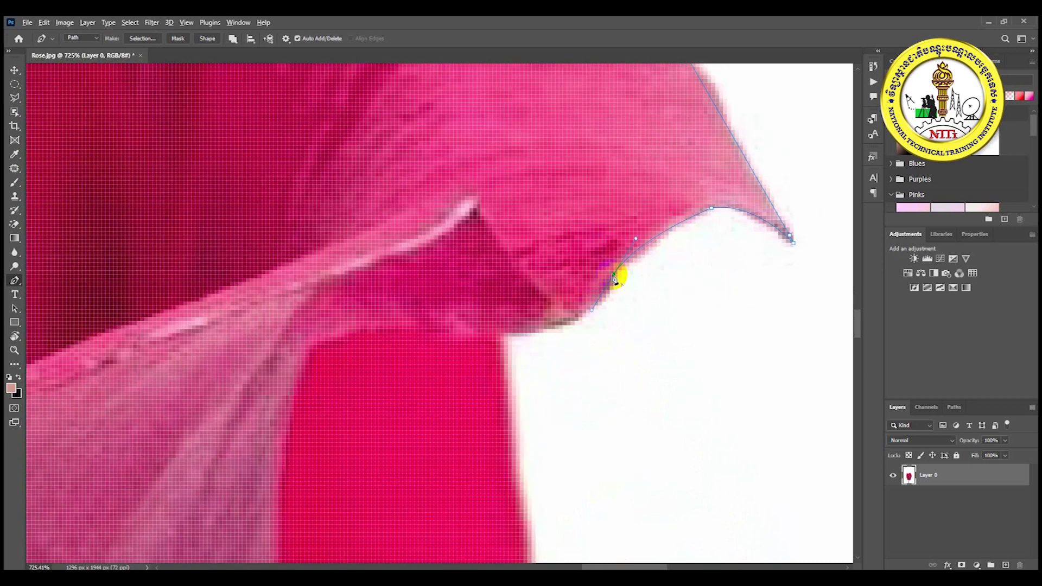
click(579, 320)
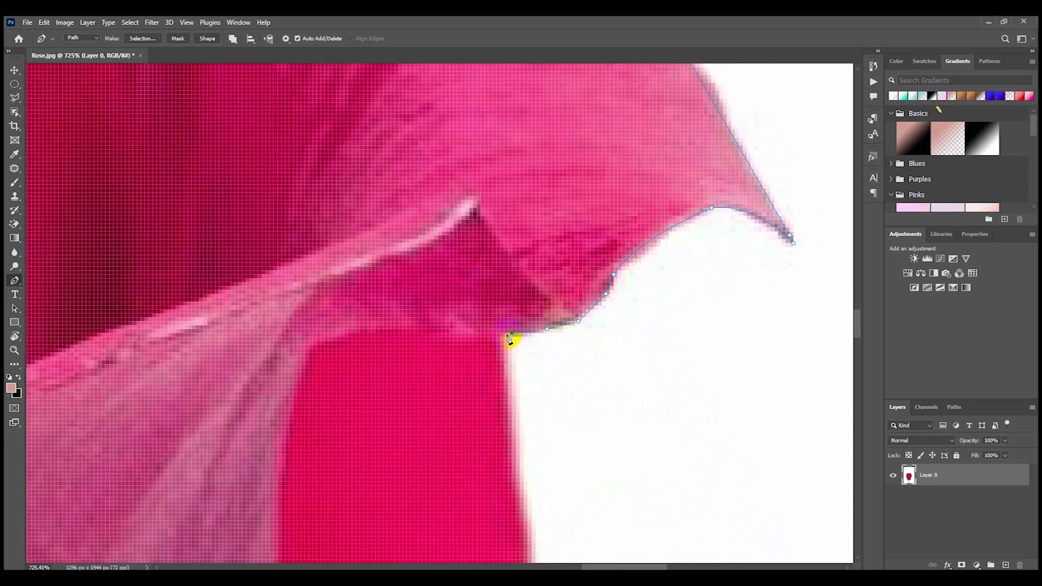
Trace the upper part of the bright red petal's right edge around its bulge.
scroll(500, 347, down, 11)
drag(535, 464, 516, 273)
click(487, 215)
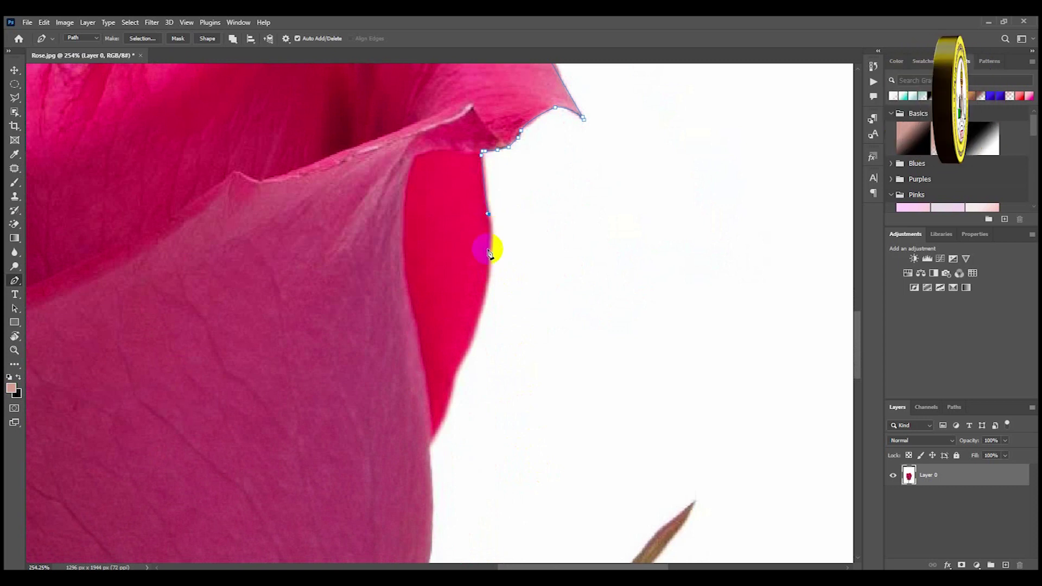
click(488, 277)
drag(487, 279, 482, 288)
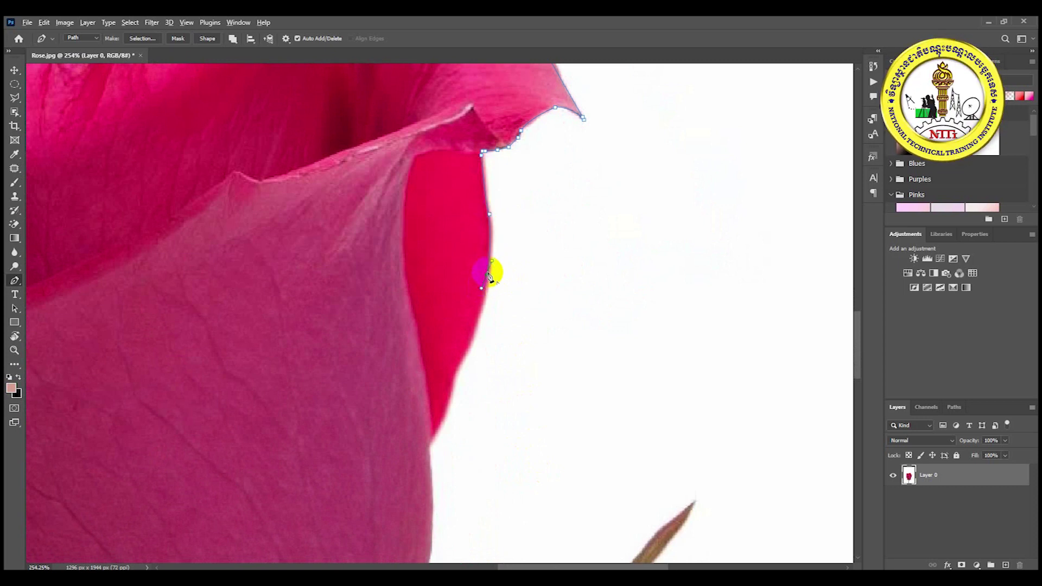
Trace the lower part of the bright red petal's right edge down to where it meets the purple-pink outer petal.
scroll(488, 278, up, 5)
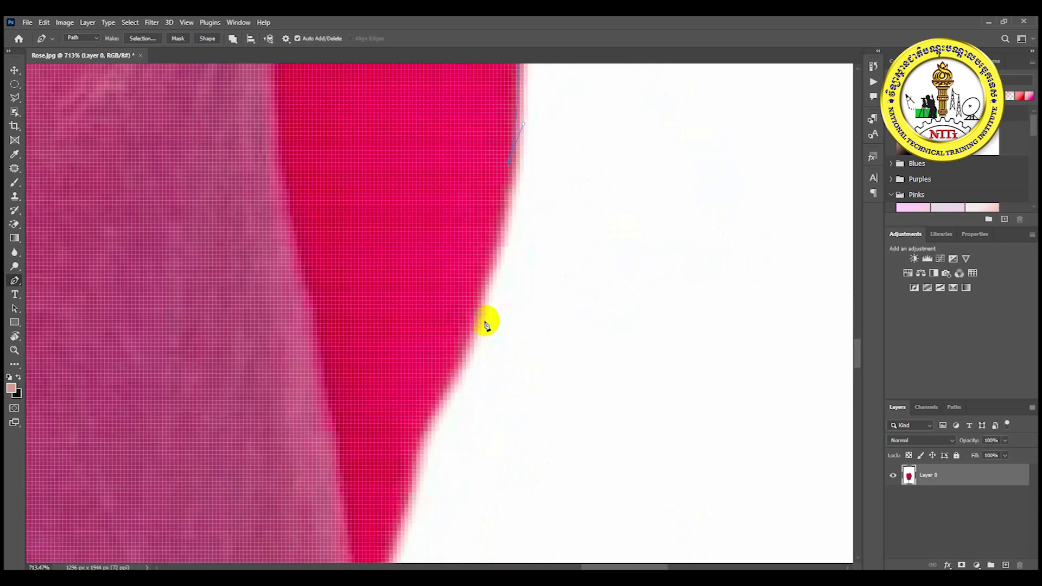
drag(451, 350, 491, 246)
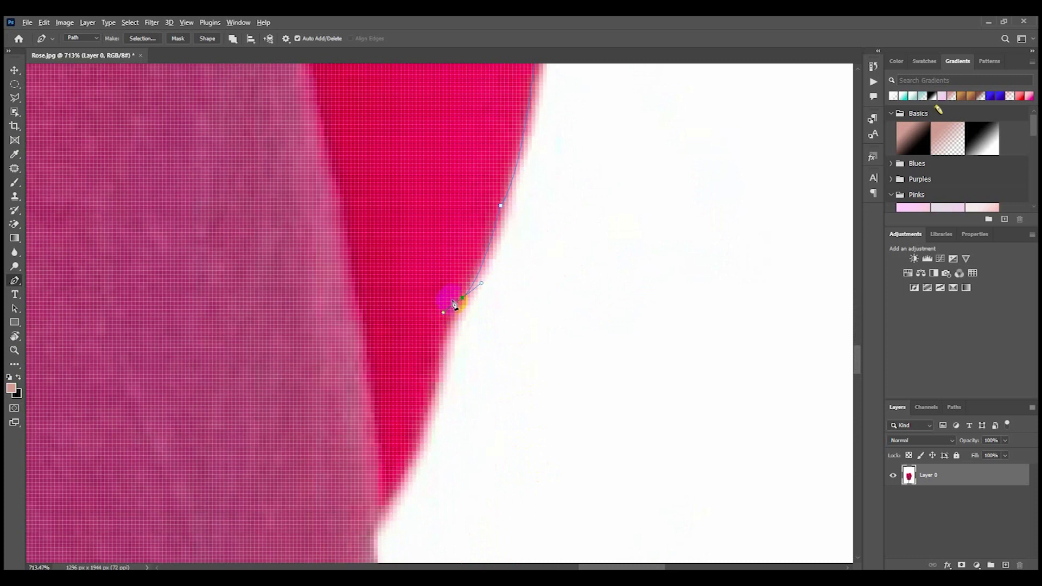
drag(435, 379, 426, 441)
alt+click(435, 378)
scroll(445, 419, down, 3)
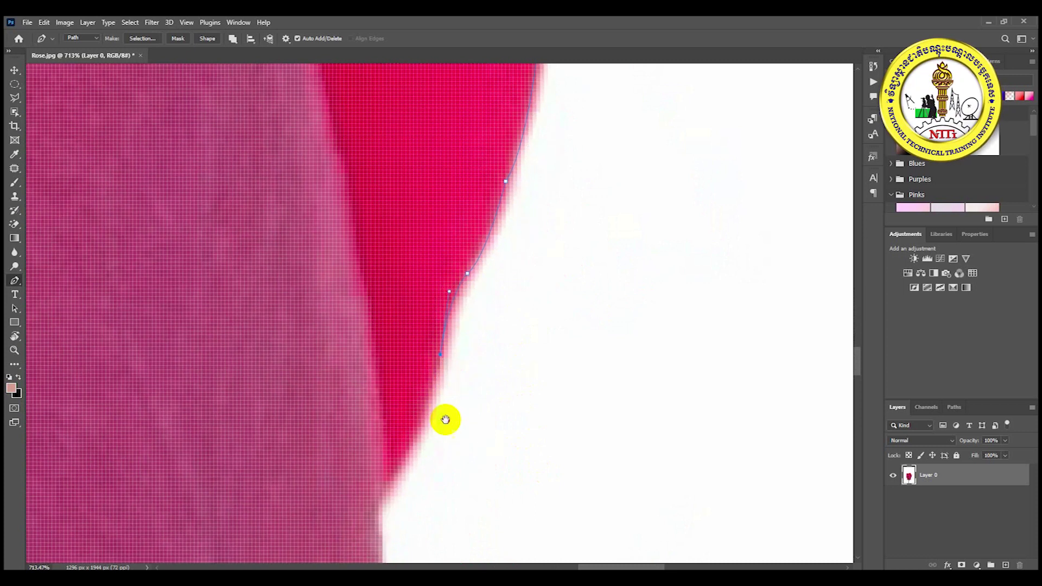
drag(431, 313, 410, 340)
alt+click(430, 314)
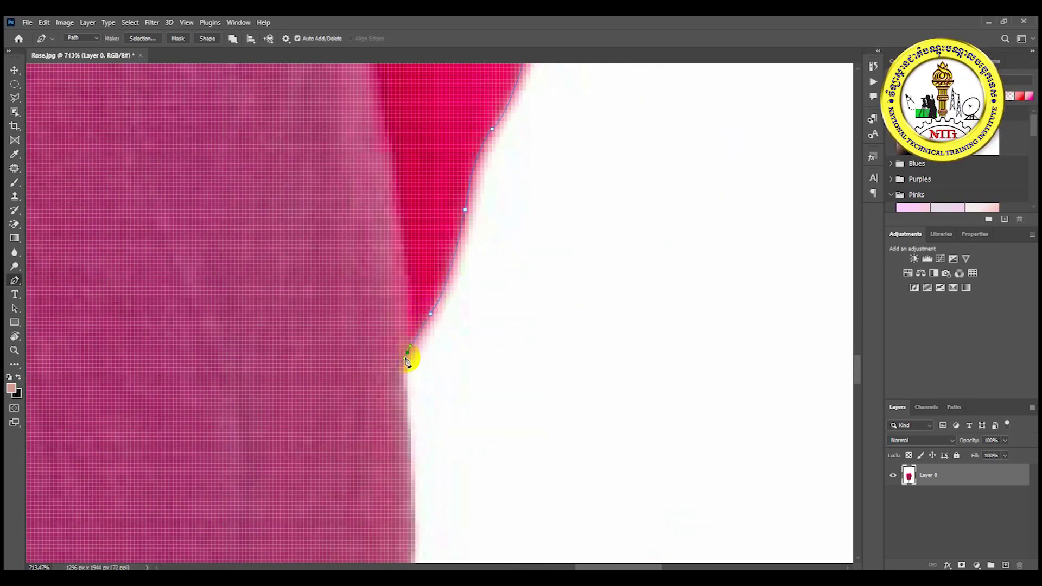
Trace the upper and middle parts of the purple-pink outer petal's right edge with curved path segments.
scroll(428, 380, down, 4)
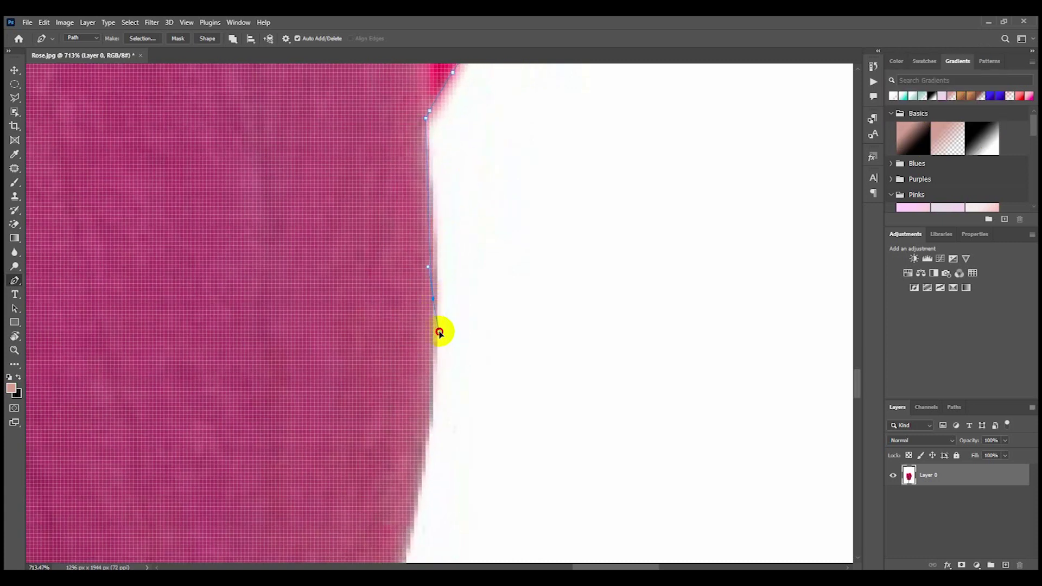
scroll(449, 379, down, 4)
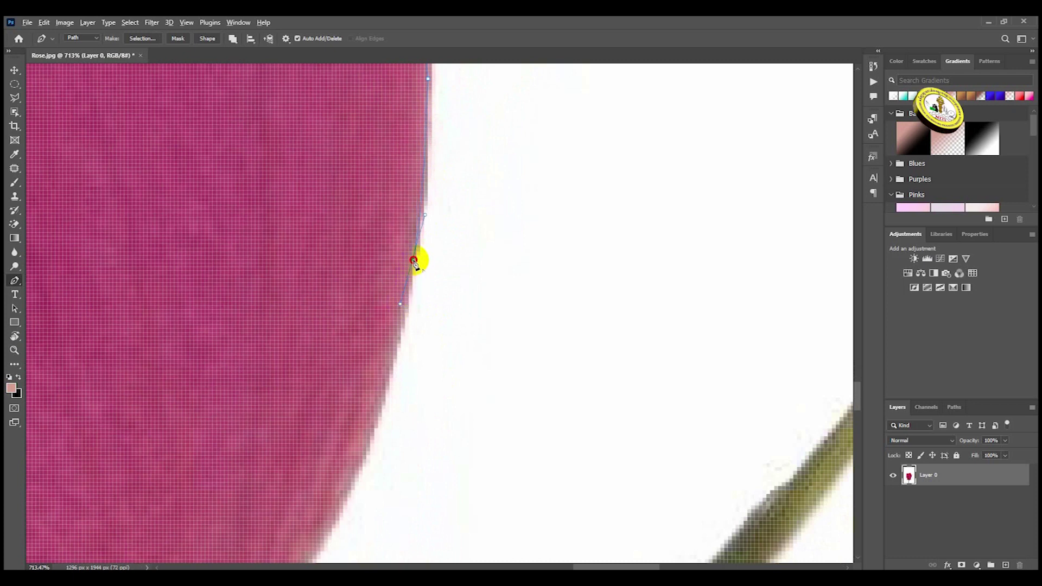
scroll(420, 244, down, 2)
drag(397, 305, 365, 356)
scroll(383, 269, down, 3)
Trace the lower right edge of the purple-pink outer petal down toward the green sepal.
drag(386, 252, 330, 306)
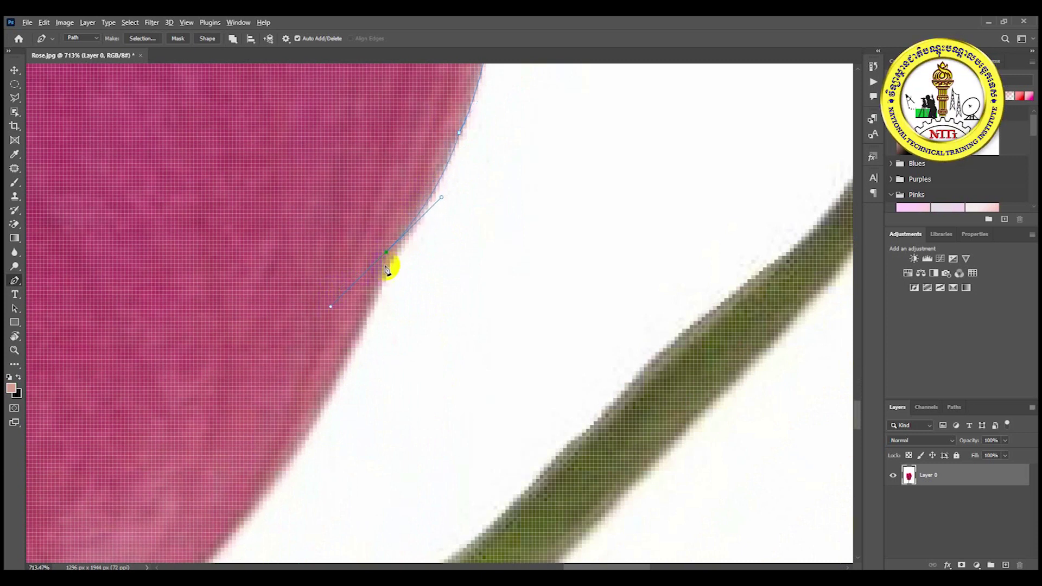
alt+click(388, 255)
scroll(385, 260, down, 2)
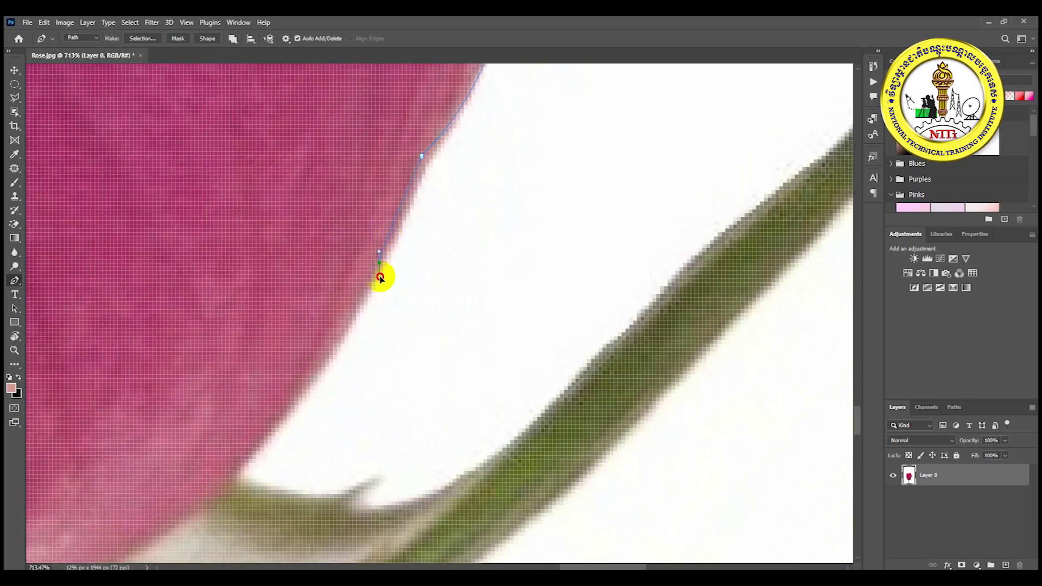
scroll(325, 330, down, 2)
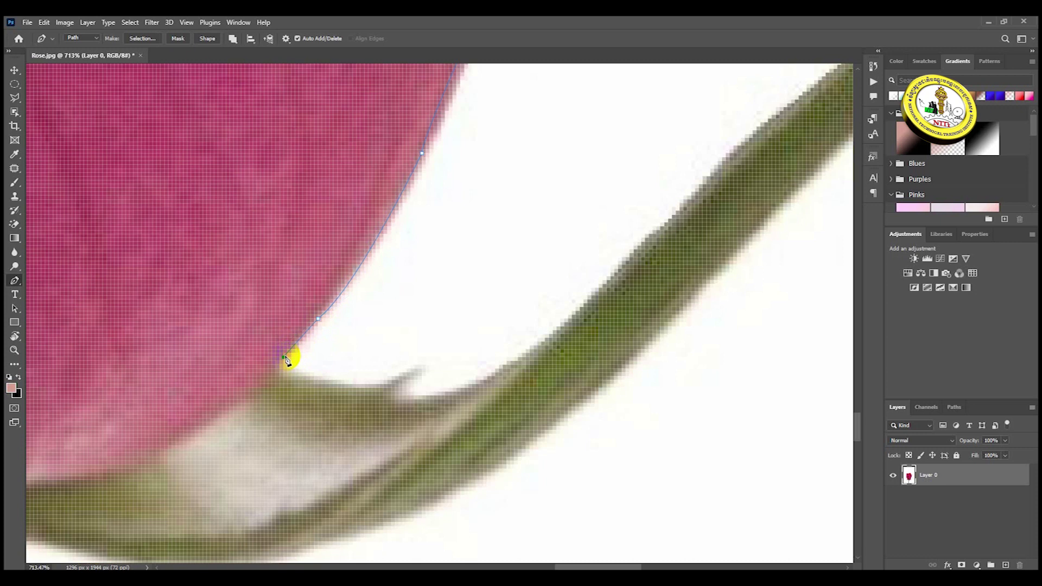
Trace the green sepal's upper edge from the petal junction to the tip of its small spike.
drag(279, 359, 311, 382)
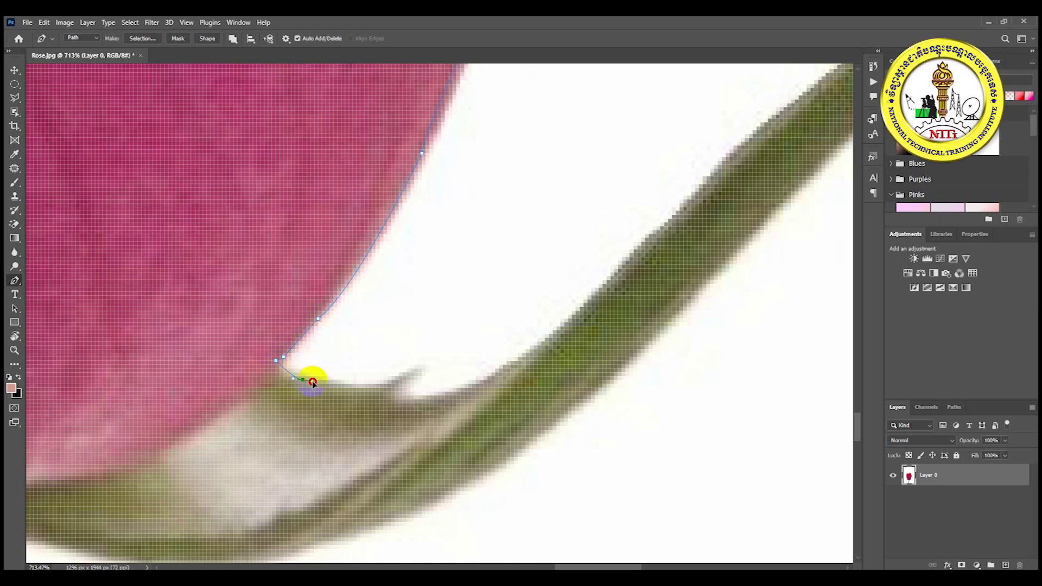
alt+click(304, 381)
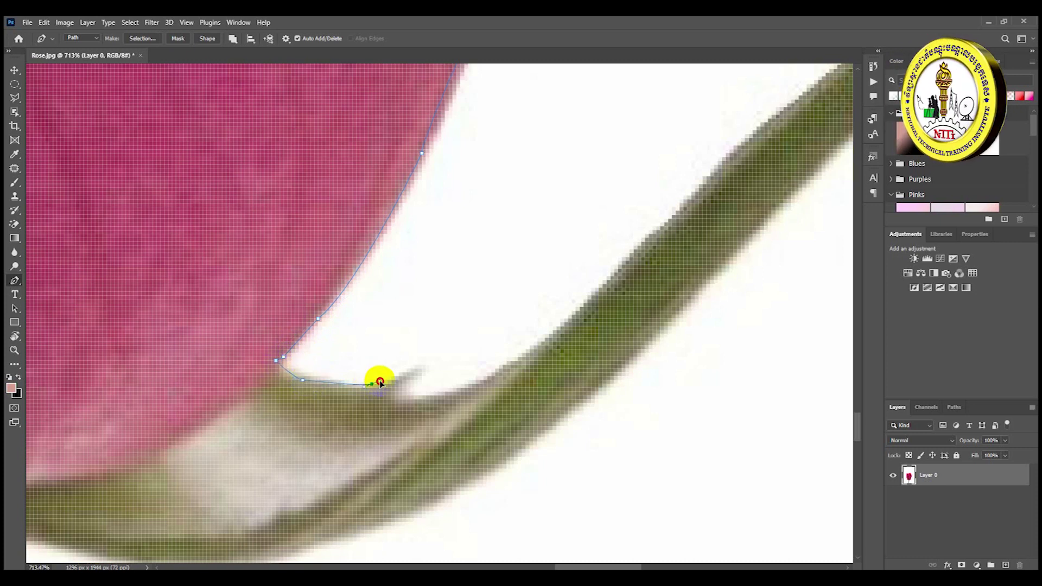
drag(372, 385, 395, 382)
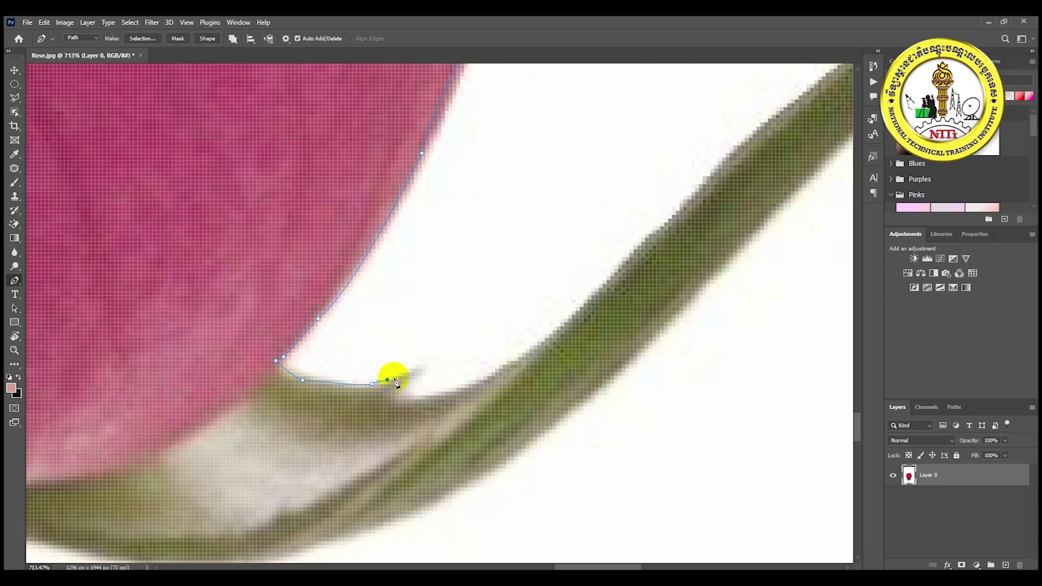
click(421, 370)
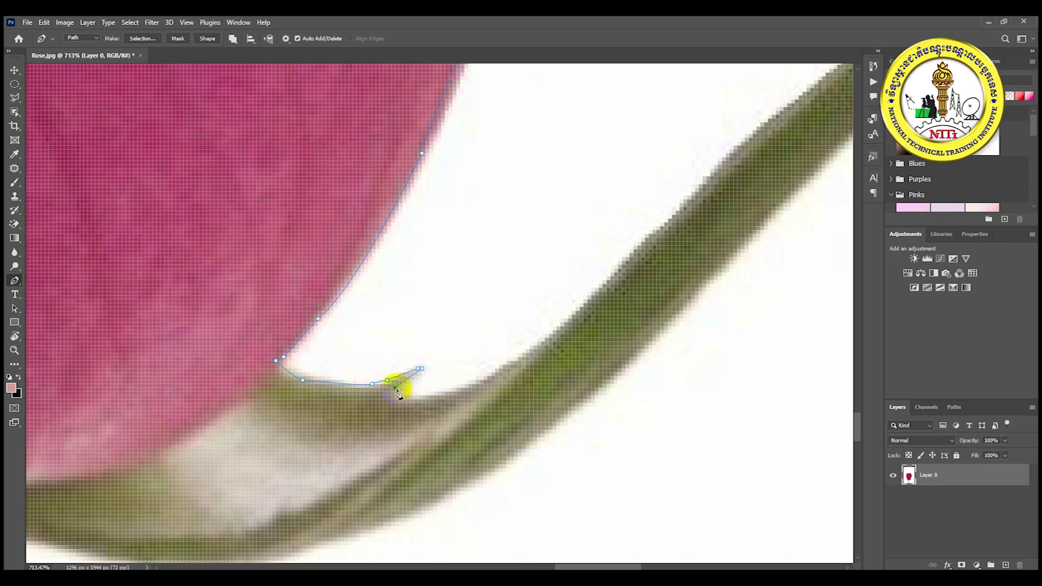
Trace the notch below the small spike and the lower part of the long sepal's upper edge with curved path segments.
drag(448, 391, 468, 386)
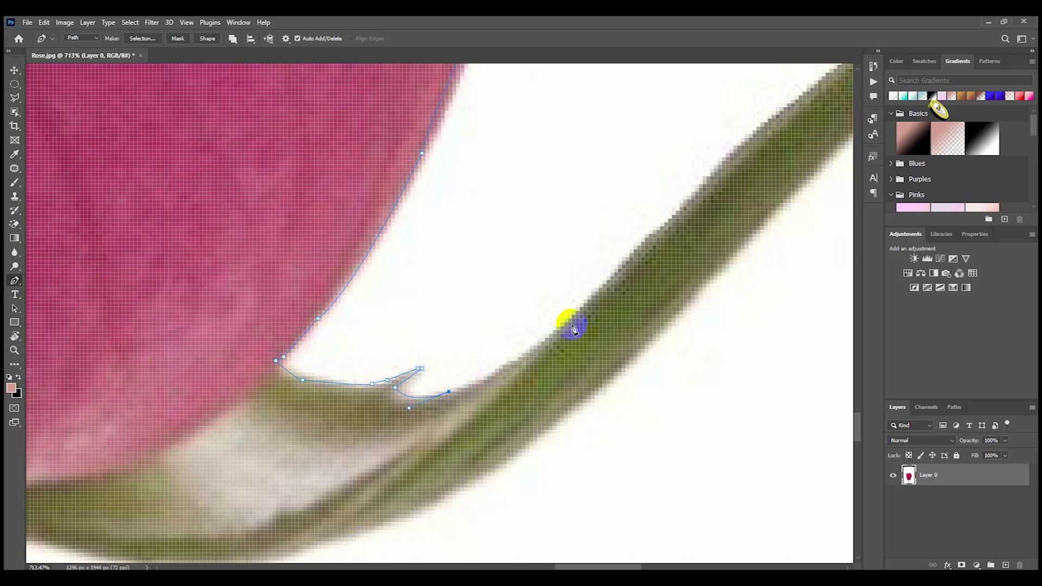
drag(638, 297, 486, 396)
drag(509, 328, 538, 298)
drag(647, 179, 686, 148)
click(499, 343)
alt+click(508, 329)
Continue the path along the middle of the long sepal's upper edge, past the small grey bump.
drag(653, 253, 503, 358)
drag(513, 288, 545, 271)
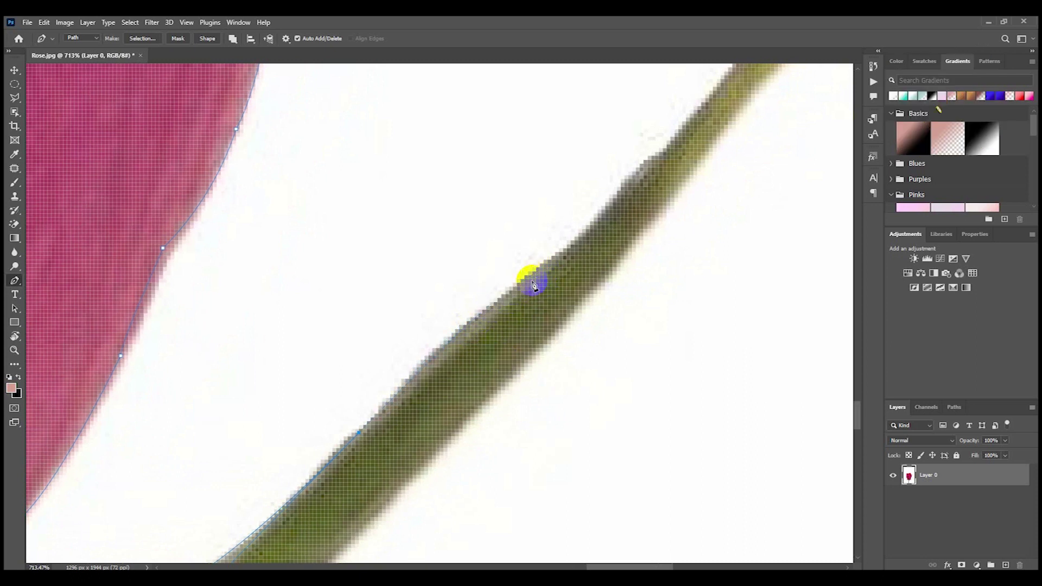
drag(541, 286, 578, 252)
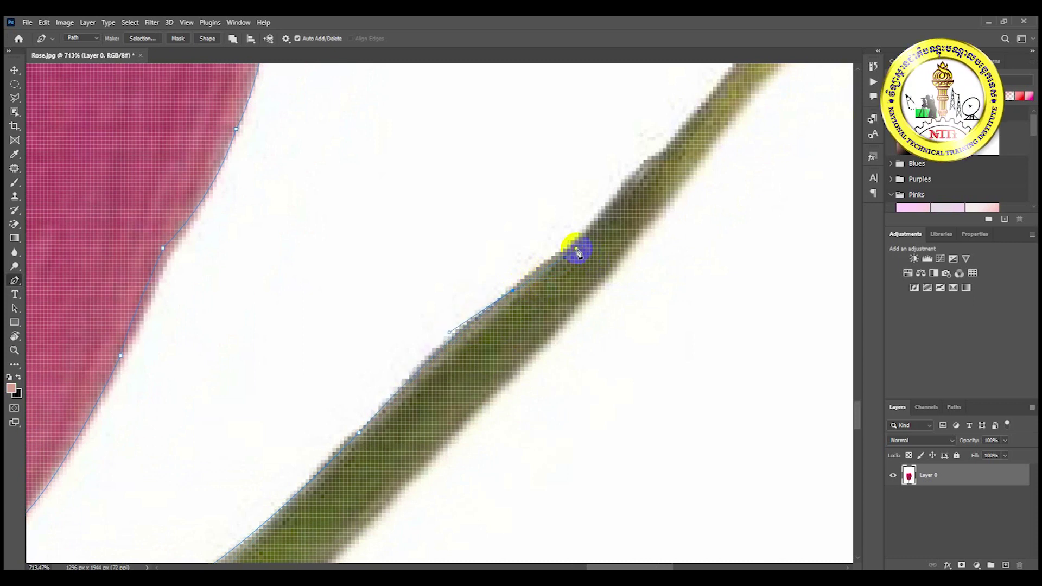
alt+click(512, 291)
drag(647, 203, 468, 343)
drag(487, 306, 487, 306)
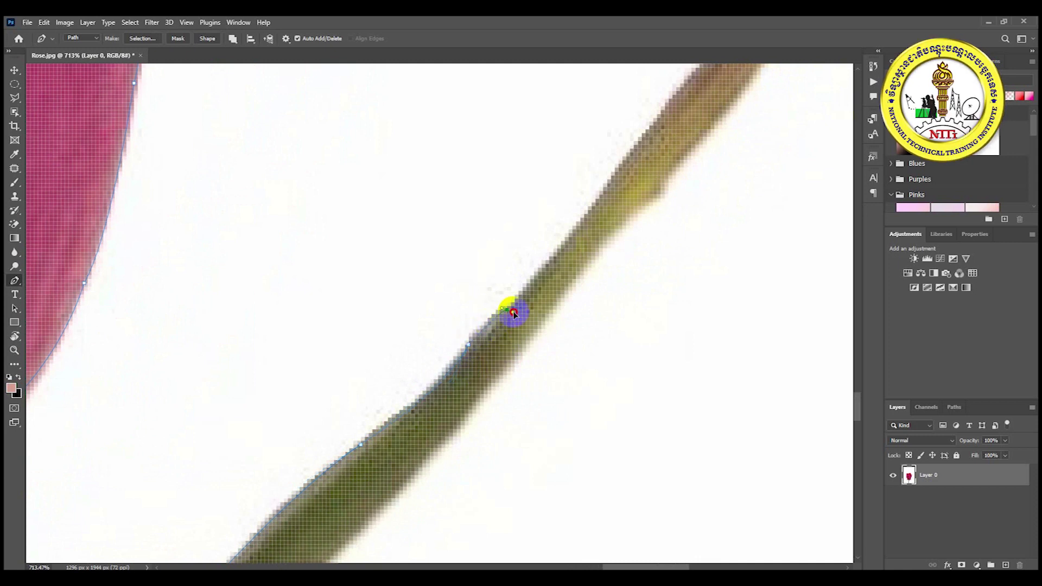
drag(499, 302, 476, 373)
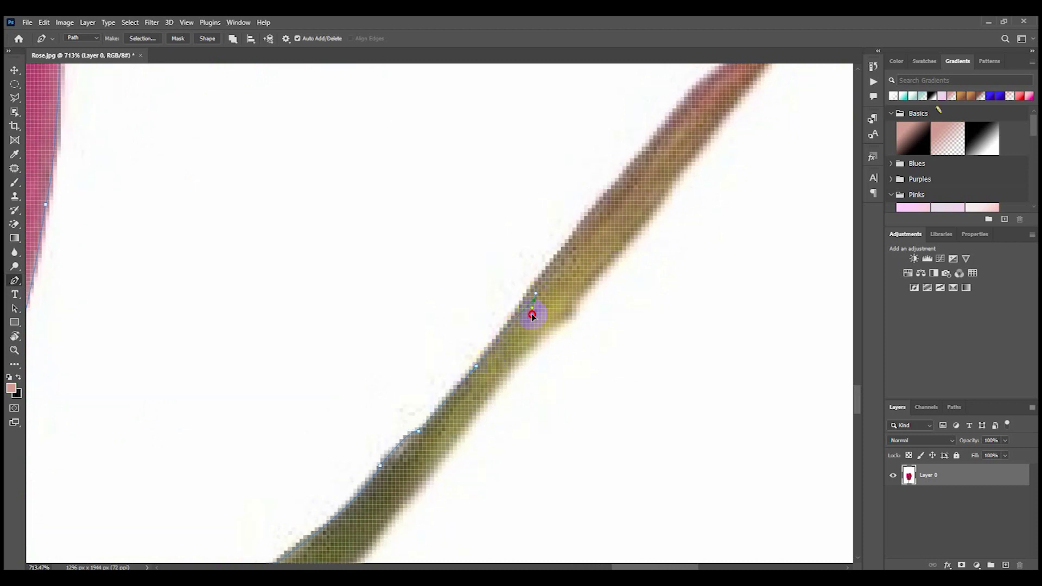
Trace the brownish-red end section of the long sepal's upper edge up to its pointed tip.
drag(568, 282, 476, 403)
mouse_move(465, 375)
mouse_down()
mouse_move(480, 363)
mouse_move(472, 366)
mouse_up()
alt+click(465, 375)
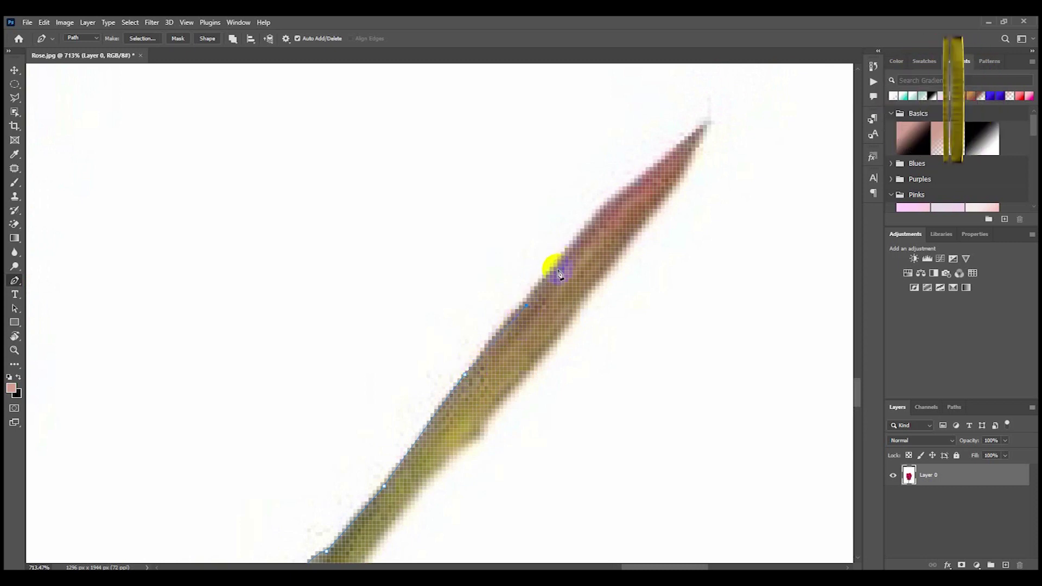
click(524, 304)
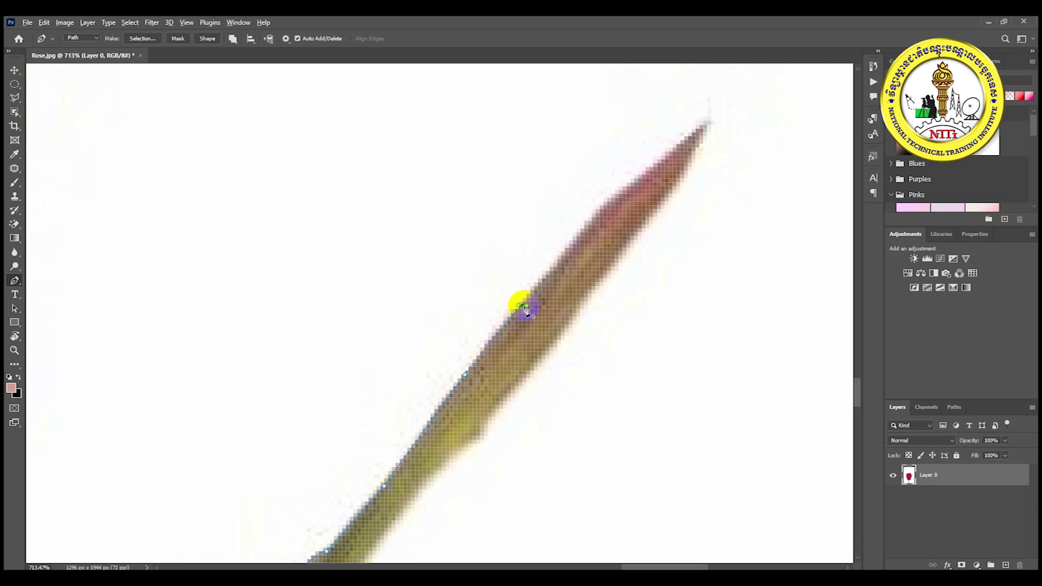
drag(594, 260, 507, 337)
click(505, 325)
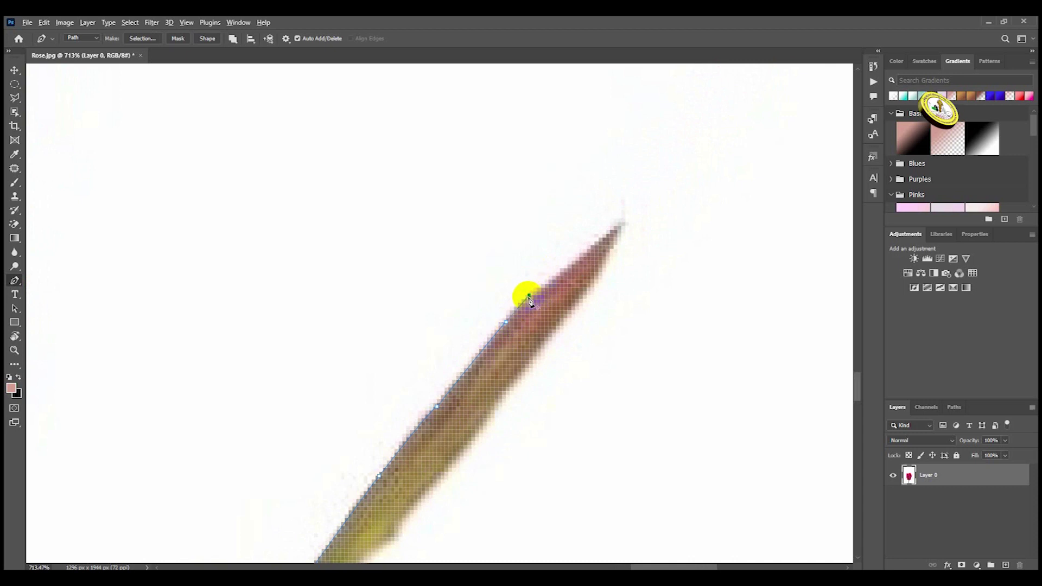
drag(575, 254, 527, 318)
click(563, 297)
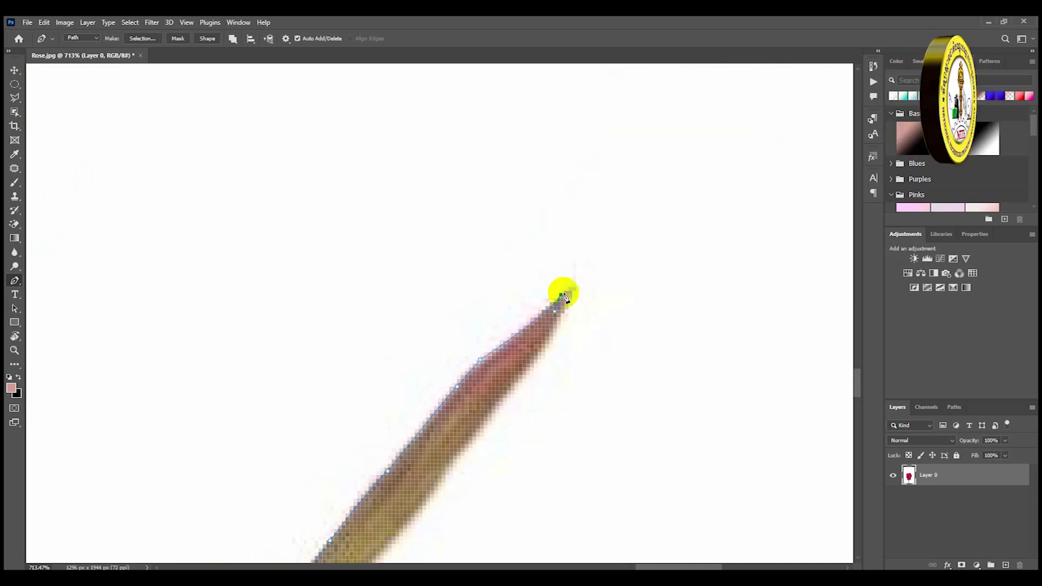
click(569, 291)
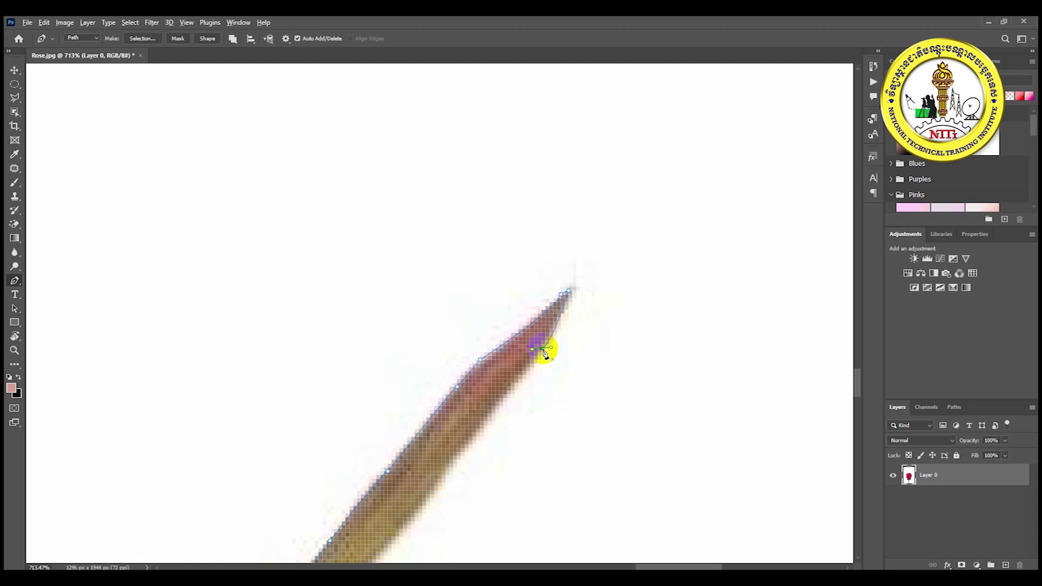
Trace the long sepal's lower edge from the tip back down around the yellowish bump to the narrow section.
drag(533, 421, 667, 195)
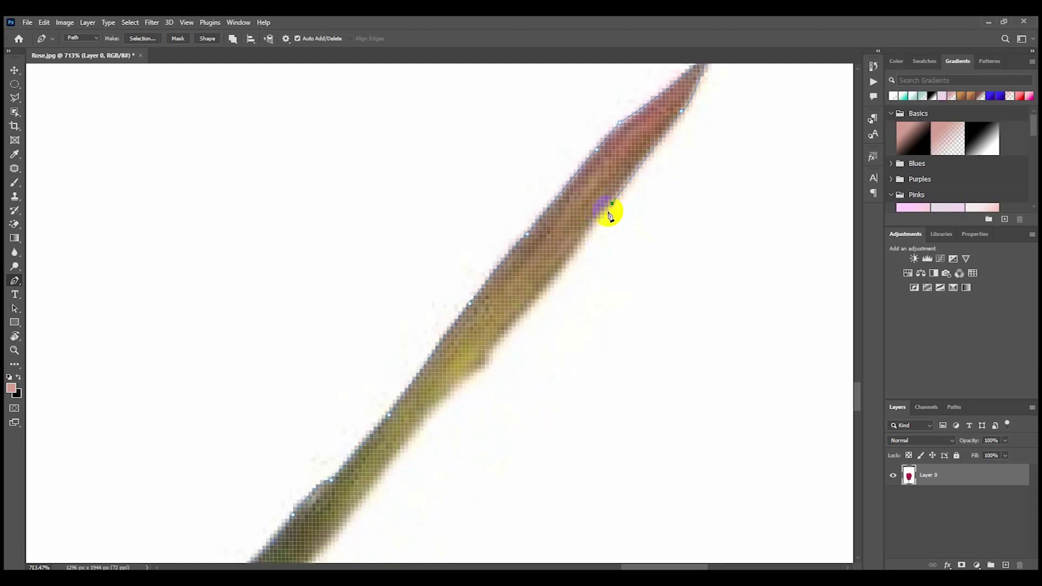
drag(568, 263, 541, 260)
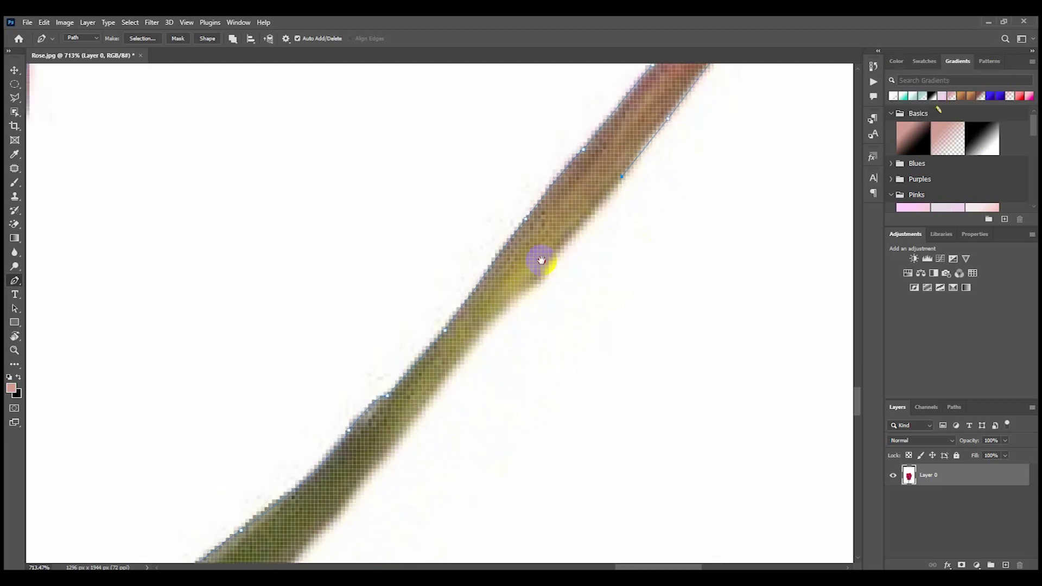
click(538, 280)
click(518, 296)
click(506, 311)
click(488, 326)
click(476, 339)
click(465, 357)
click(453, 369)
Extend the path with short segments along the lower edge of the long sepal's narrow, darkening green section.
drag(408, 403, 489, 303)
click(484, 333)
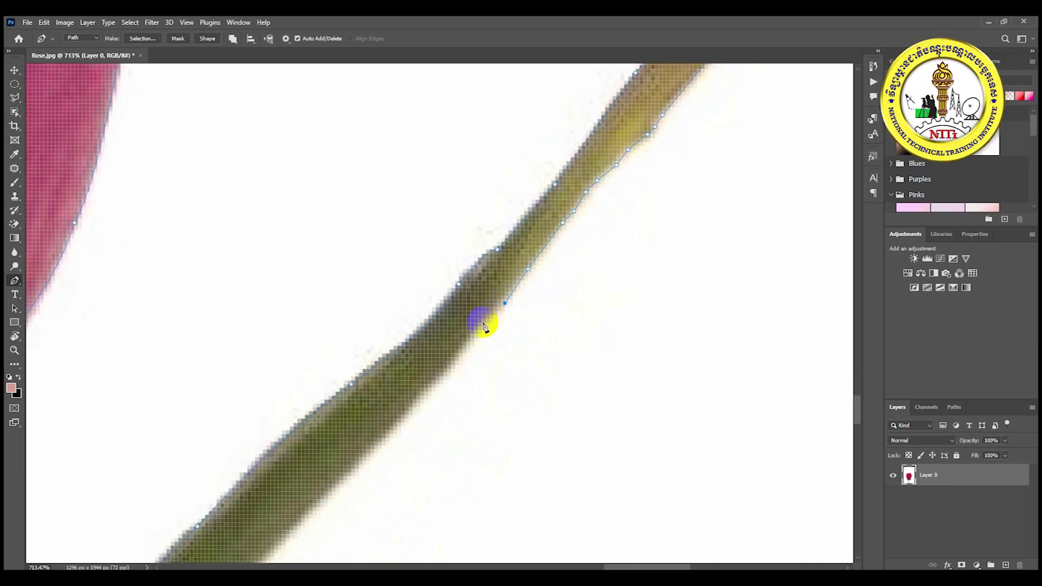
click(471, 334)
click(467, 349)
drag(465, 344, 510, 297)
drag(455, 330, 507, 280)
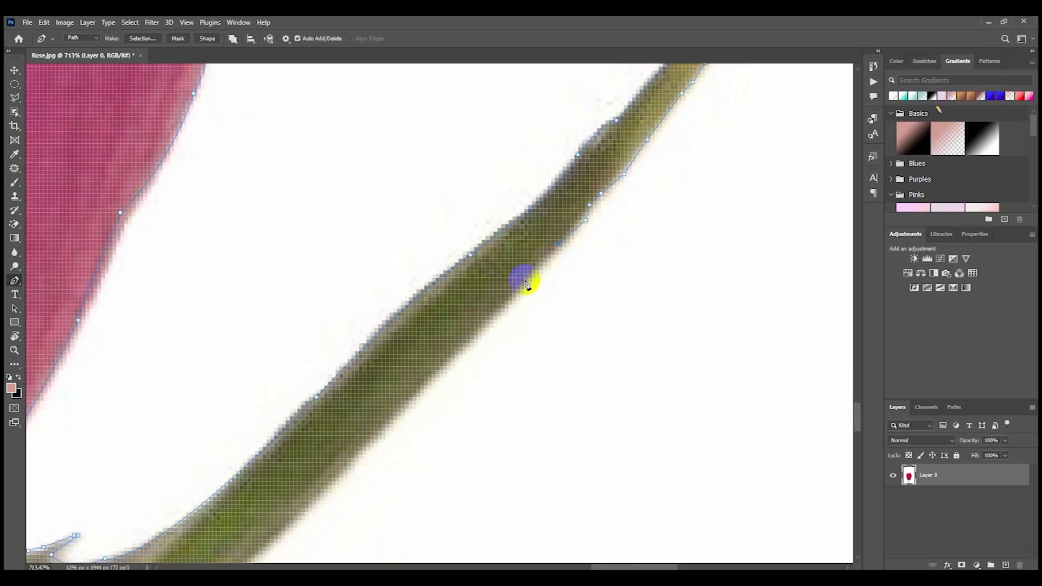
Trace the lower edge of the long sepal's wide, straight green section with evenly spaced path points.
drag(459, 314, 501, 279)
click(546, 264)
click(523, 292)
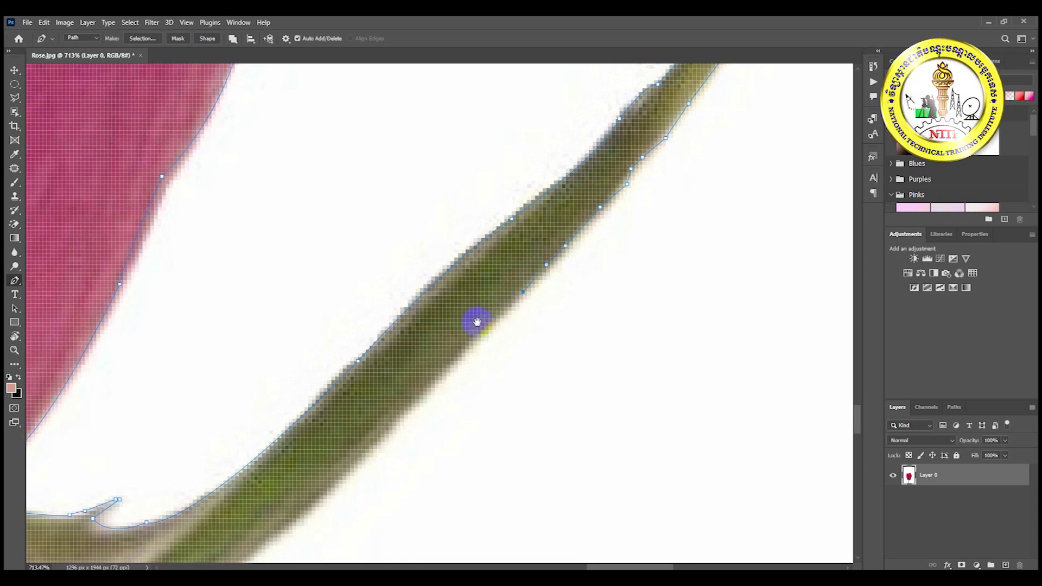
drag(476, 322, 514, 275)
click(519, 286)
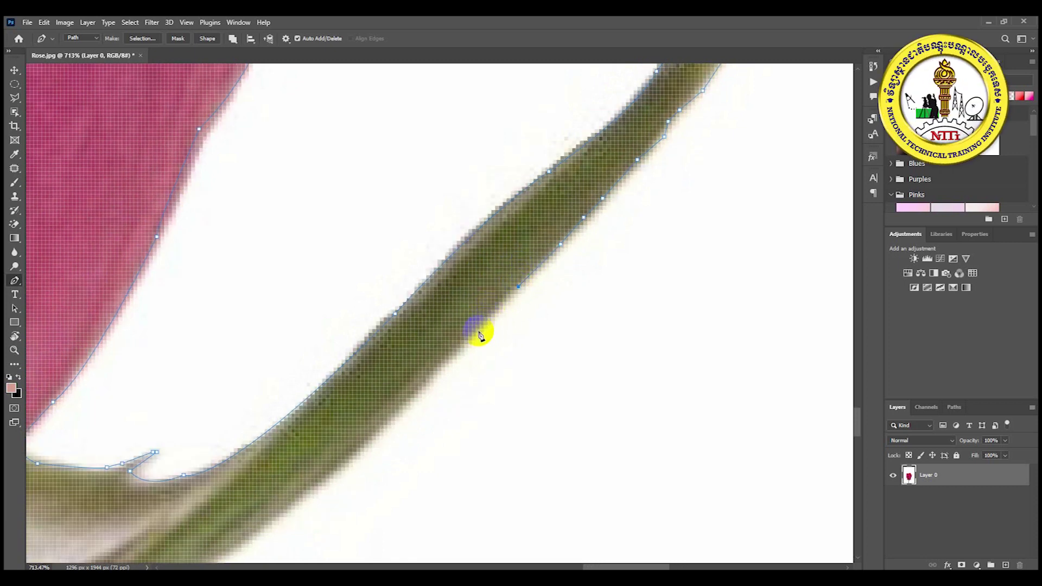
click(434, 377)
Trace the outer bend of the long sepal's lower edge, ending with a corner point below the small spike.
drag(434, 378, 521, 252)
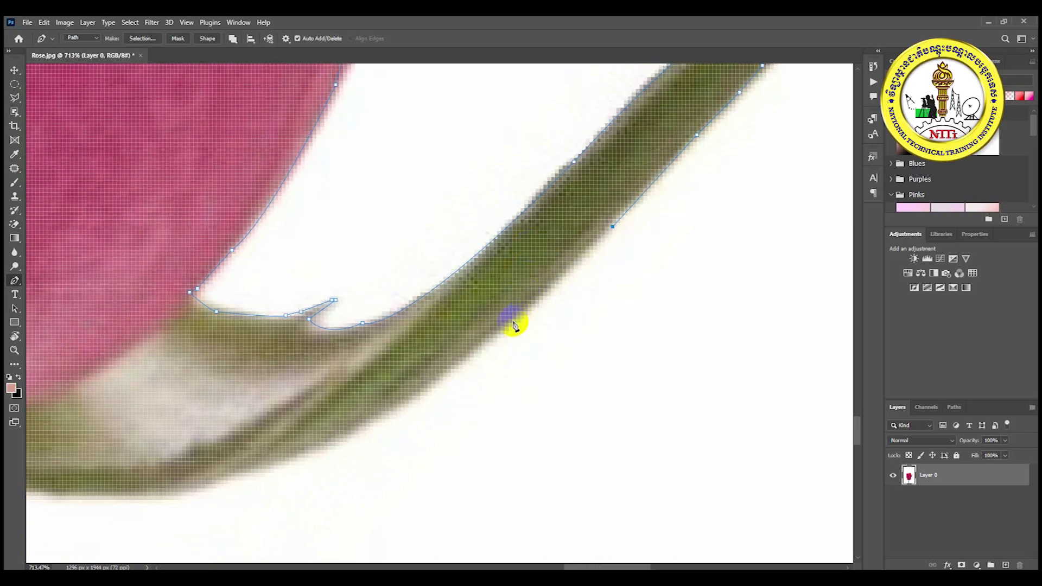
click(467, 358)
drag(467, 358, 535, 269)
click(520, 333)
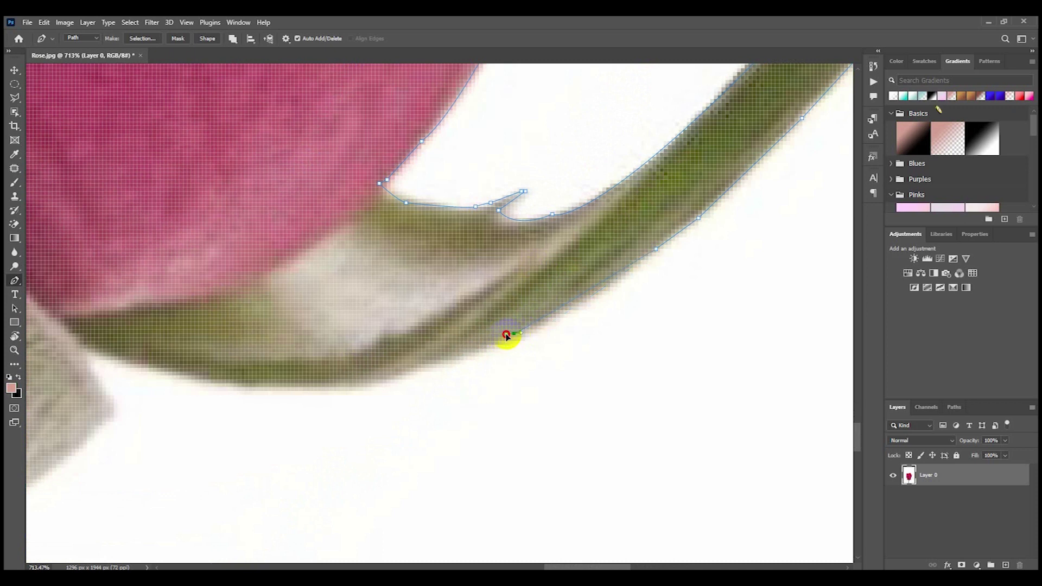
drag(449, 356, 435, 365)
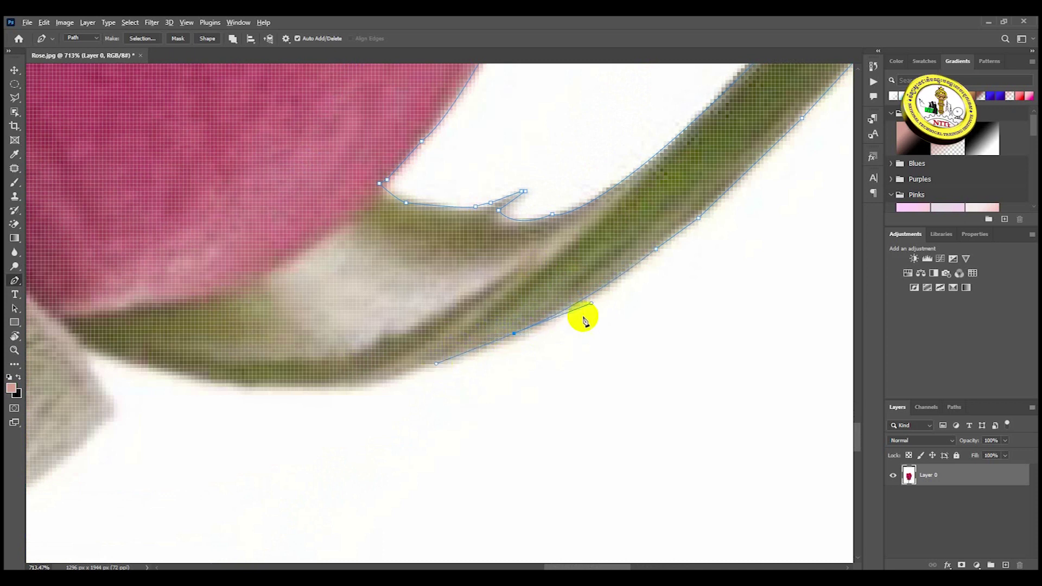
alt+click(515, 335)
Trace the long sepal's curved bottom edge to its junction with the front grey-green sepal.
drag(415, 309, 583, 234)
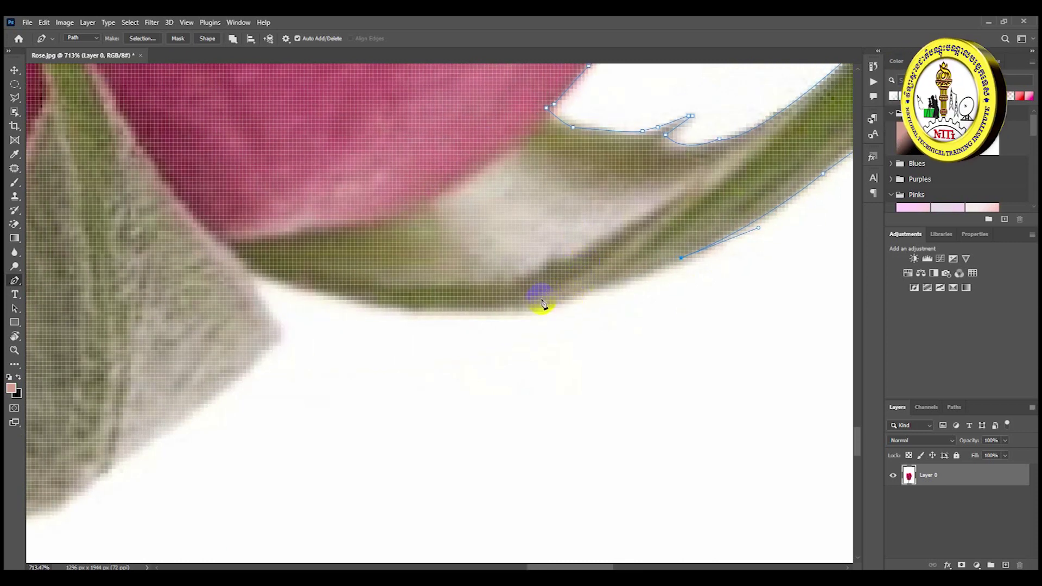
drag(543, 304, 426, 329)
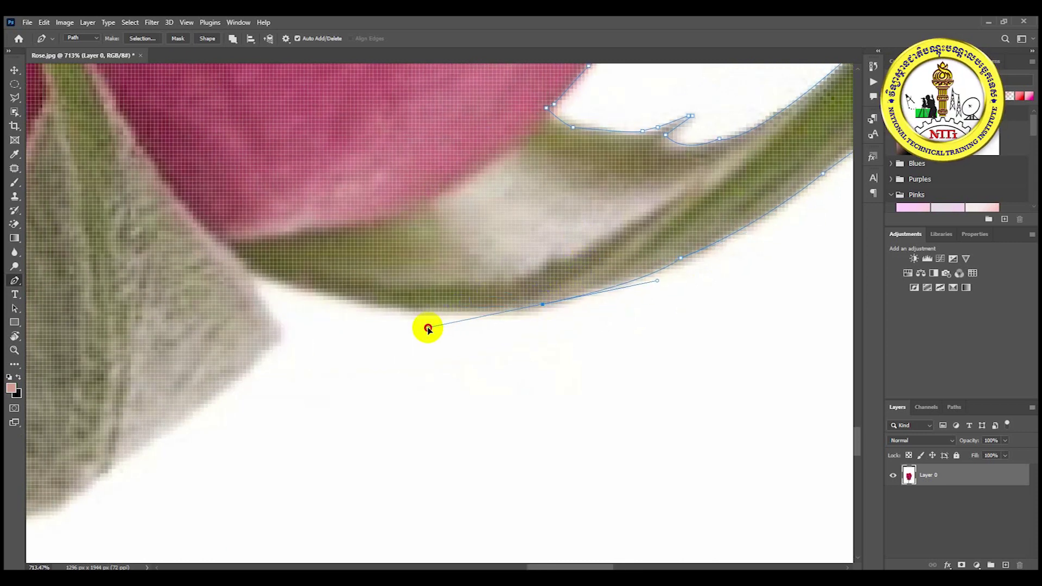
drag(314, 292, 457, 326)
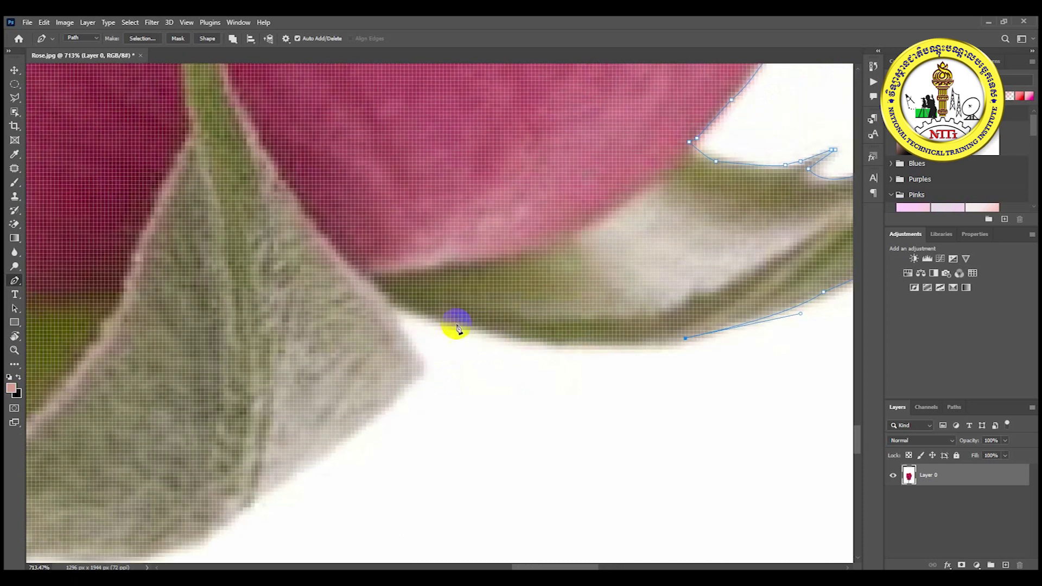
drag(399, 307, 380, 297)
drag(290, 251, 242, 247)
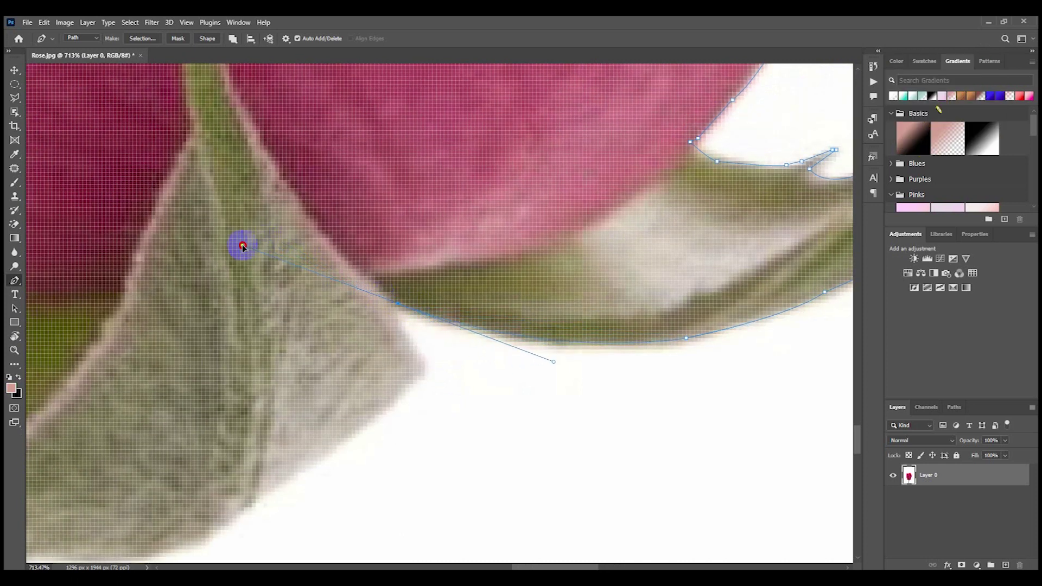
alt+click(399, 304)
click(395, 308)
Trace the front grey-green sepal around its outer corner and along its lower edge toward the stem.
click(423, 358)
drag(349, 395, 489, 274)
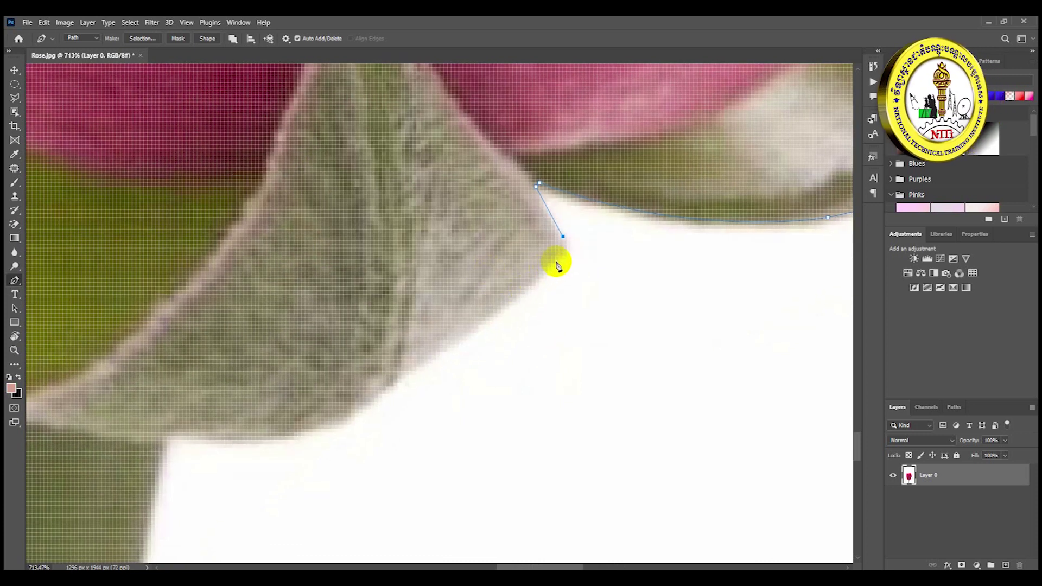
drag(563, 256, 556, 259)
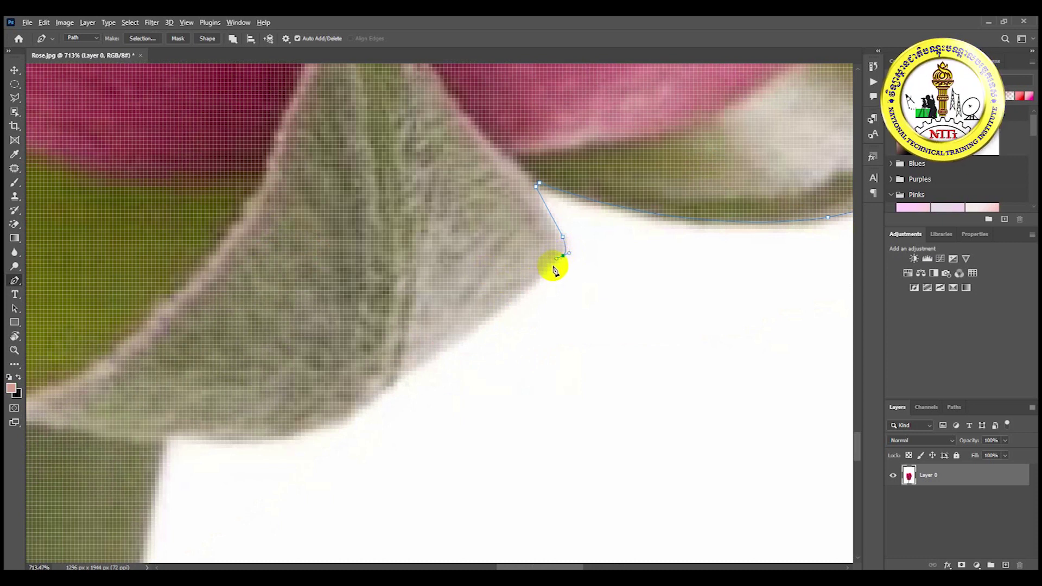
click(516, 298)
drag(322, 356, 496, 241)
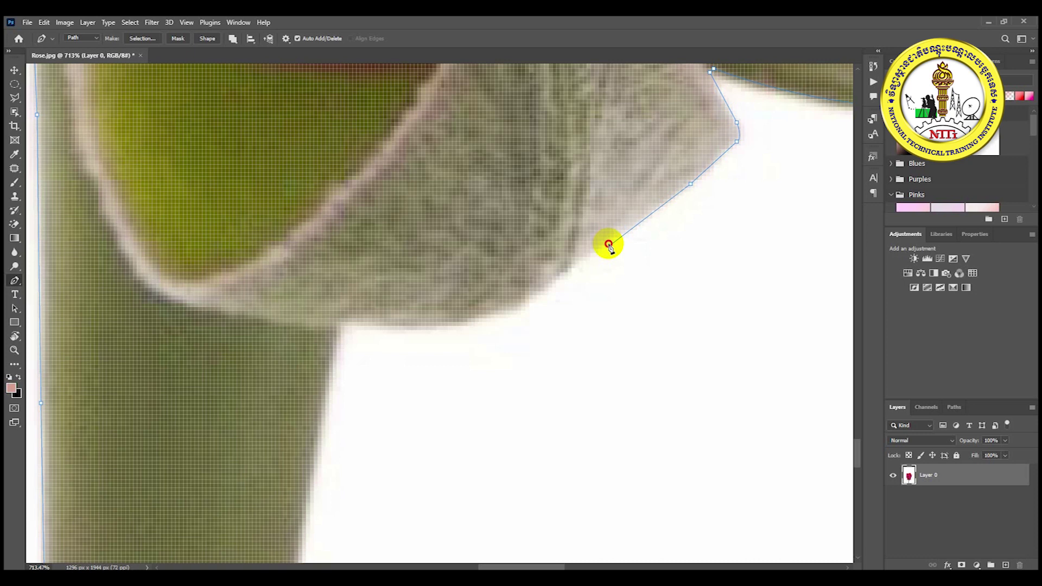
key(ctrl+z)
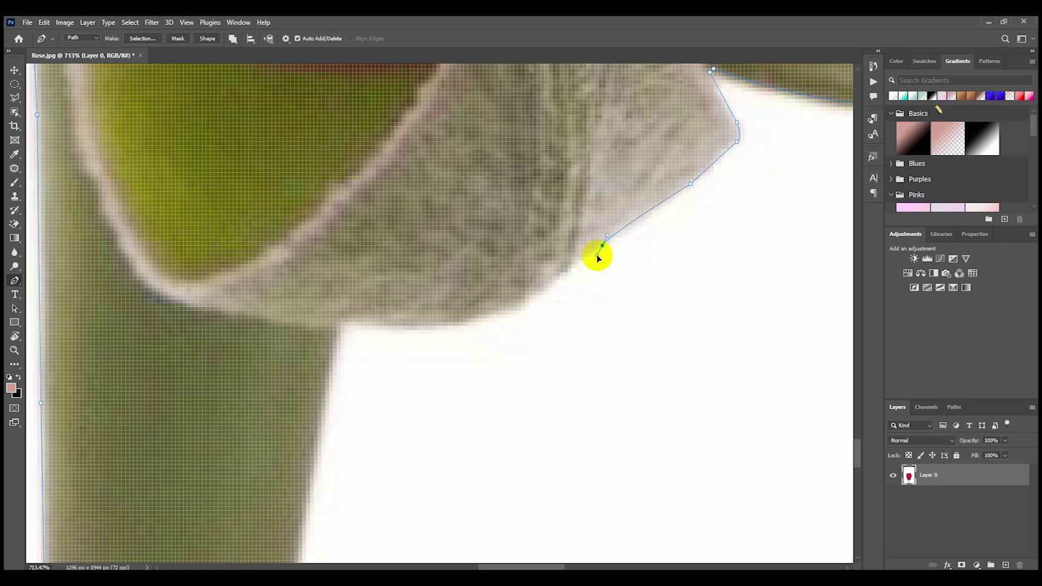
click(602, 247)
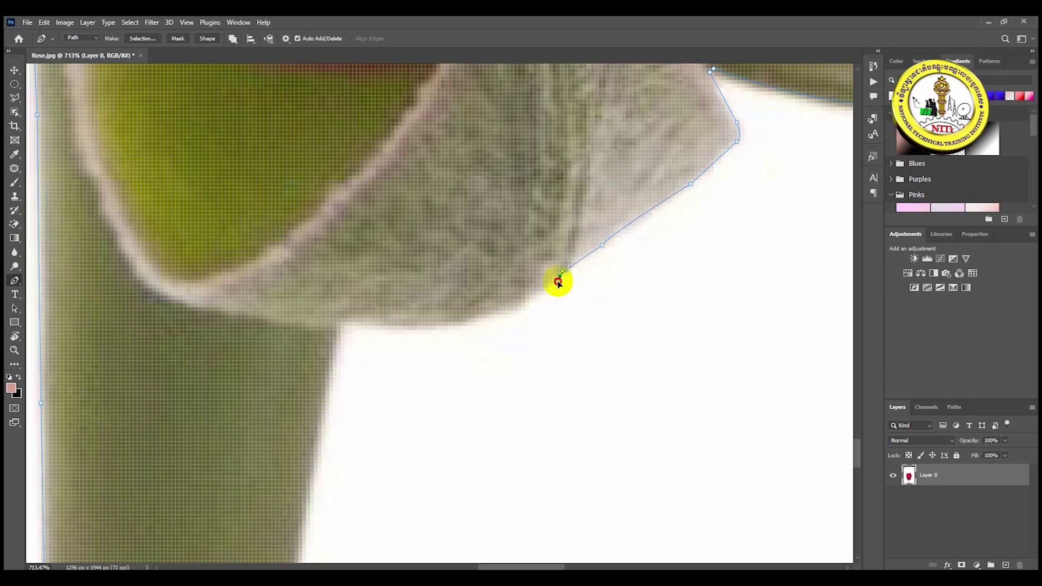
click(560, 277)
drag(526, 304, 596, 274)
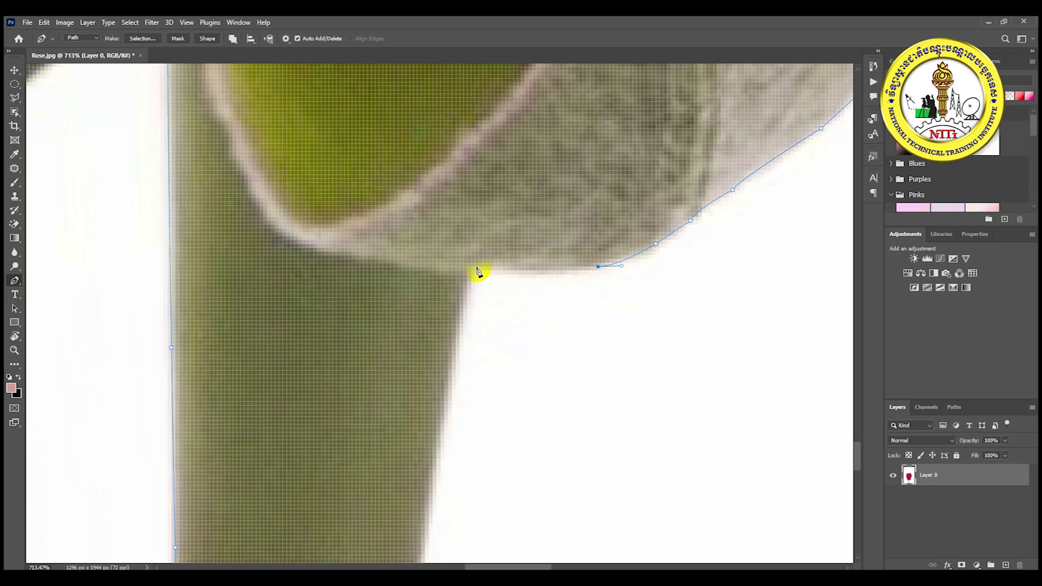
Trace the stem's right edge from the front sepal down toward the bottom of the image.
scroll(470, 283, down, 2)
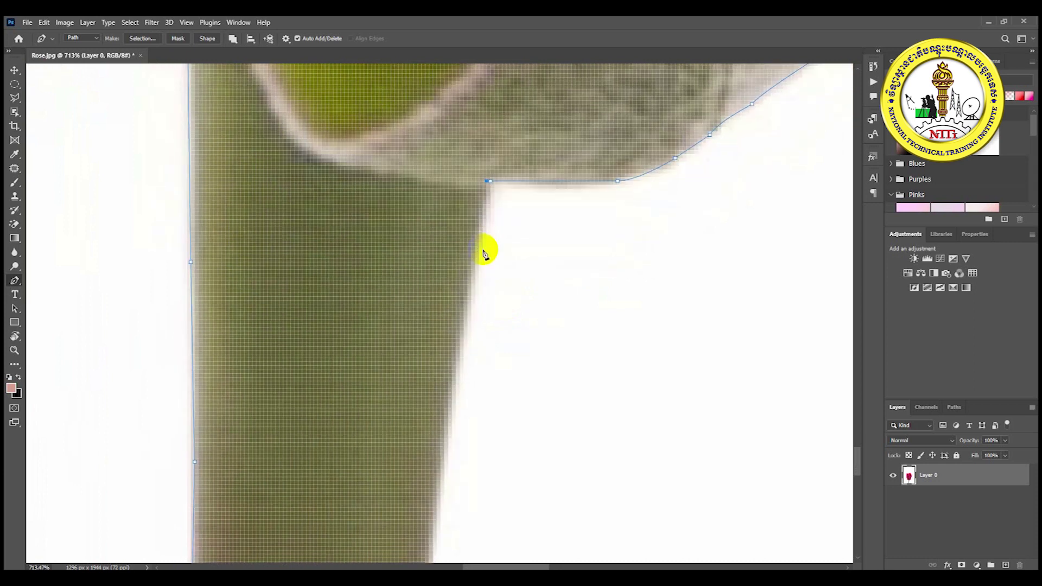
click(468, 304)
drag(467, 327, 510, 187)
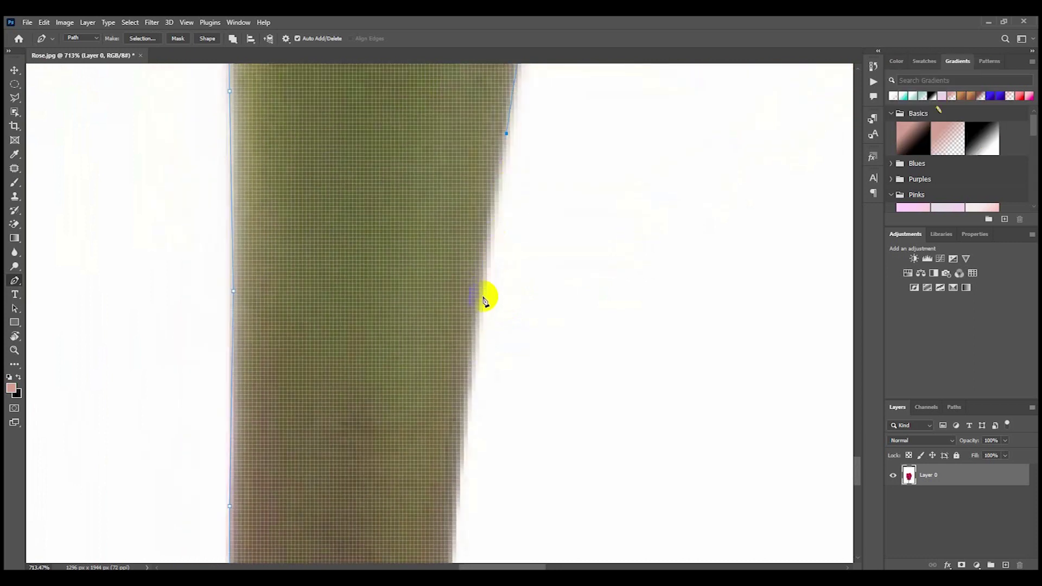
drag(480, 311, 547, 265)
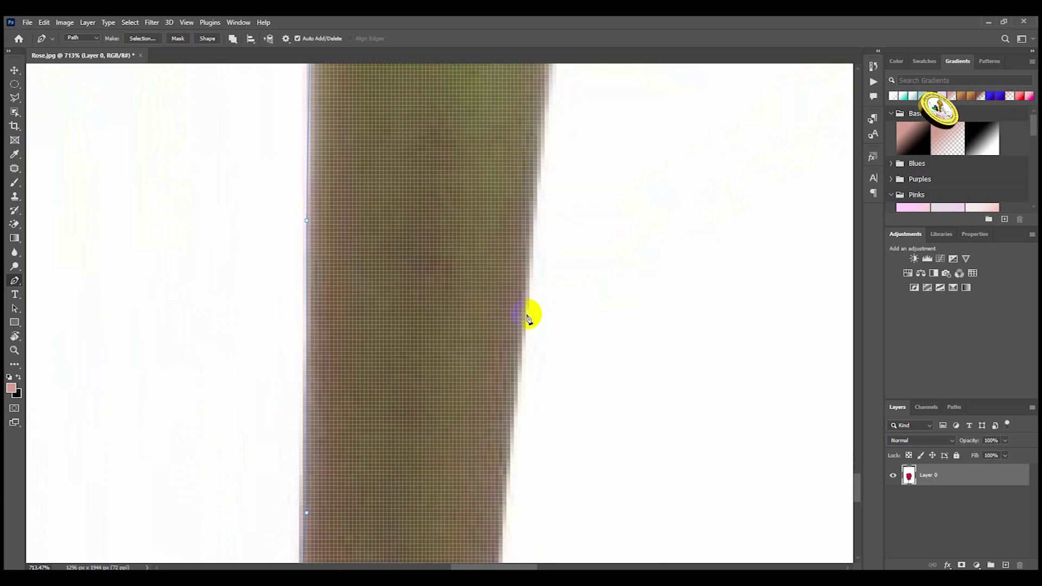
drag(532, 360, 542, 109)
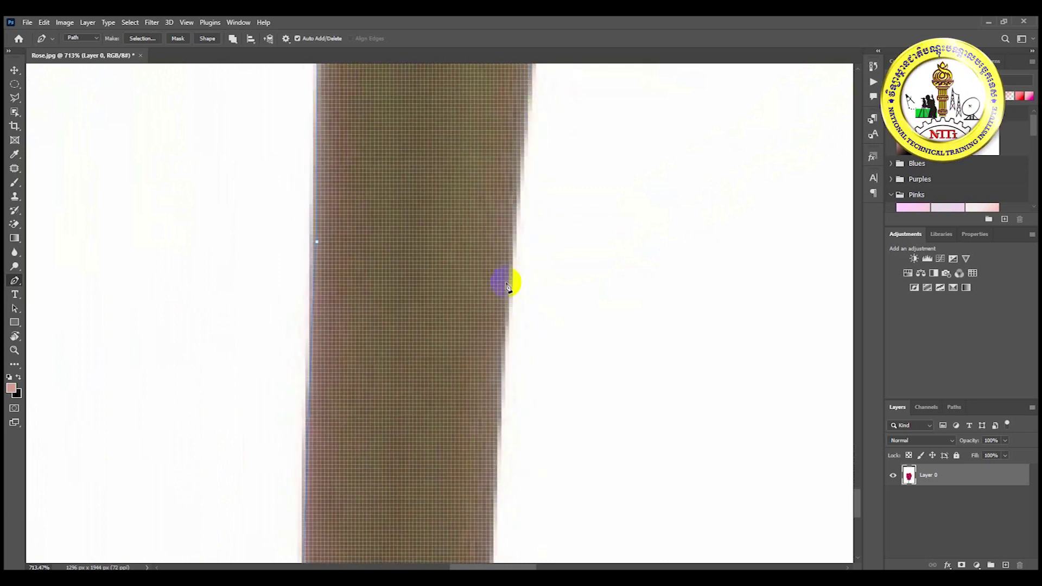
scroll(512, 279, down, 4)
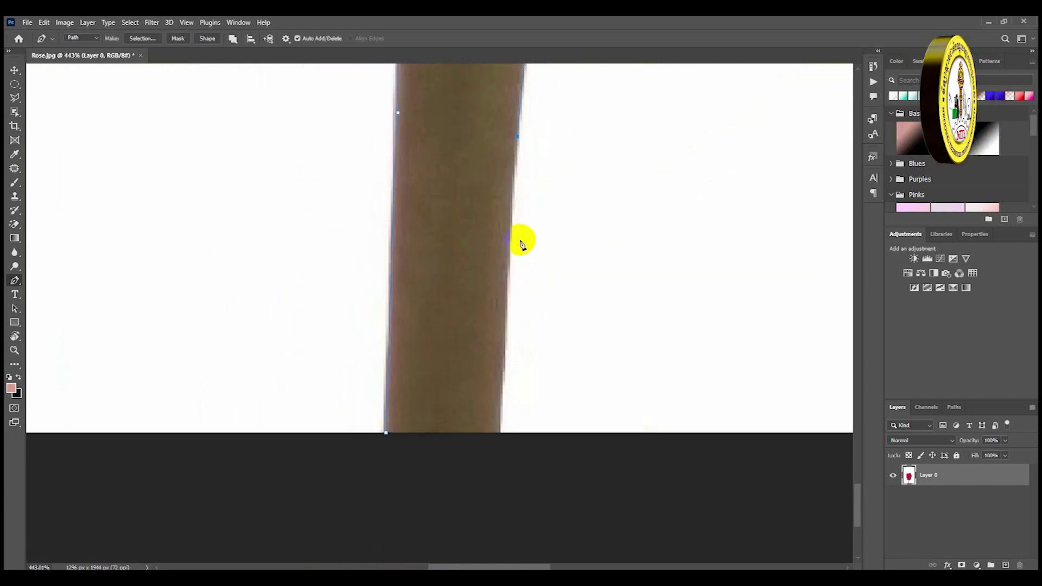
click(510, 261)
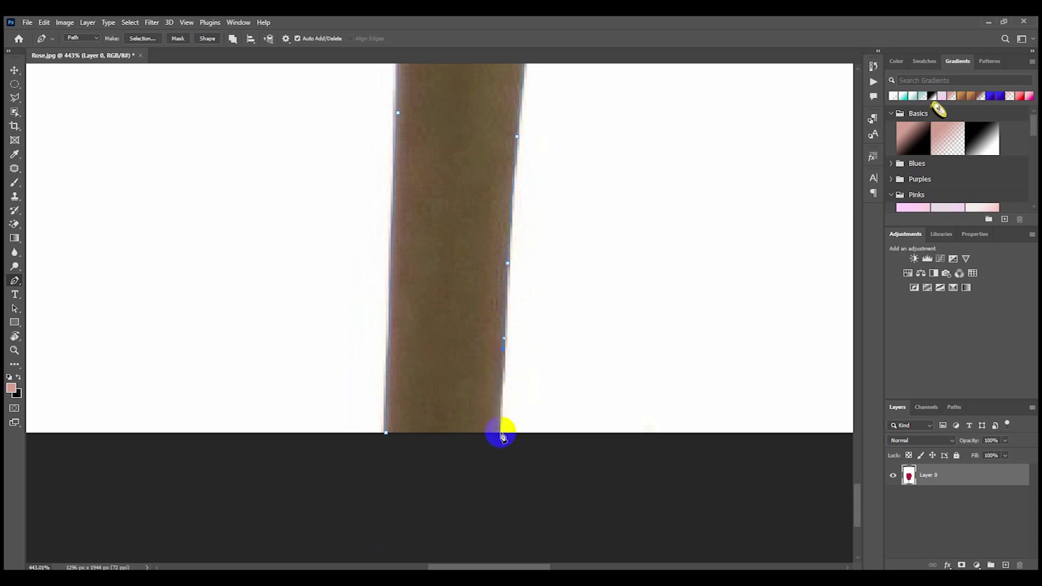
Close the Pen path at its starting point on the stem's bottom edge and convert it to a selection.
click(386, 433)
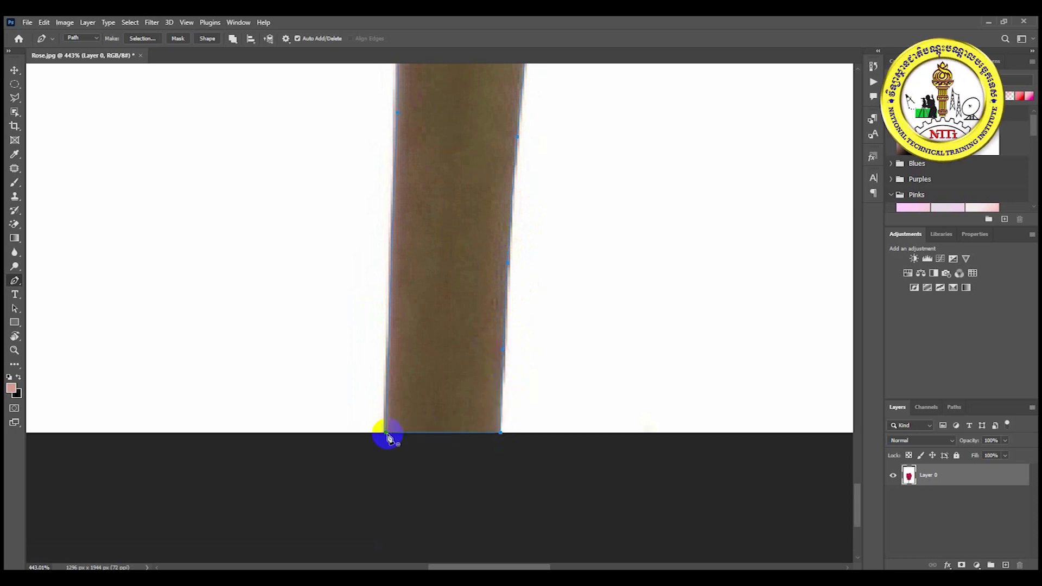
scroll(400, 420, down, 12)
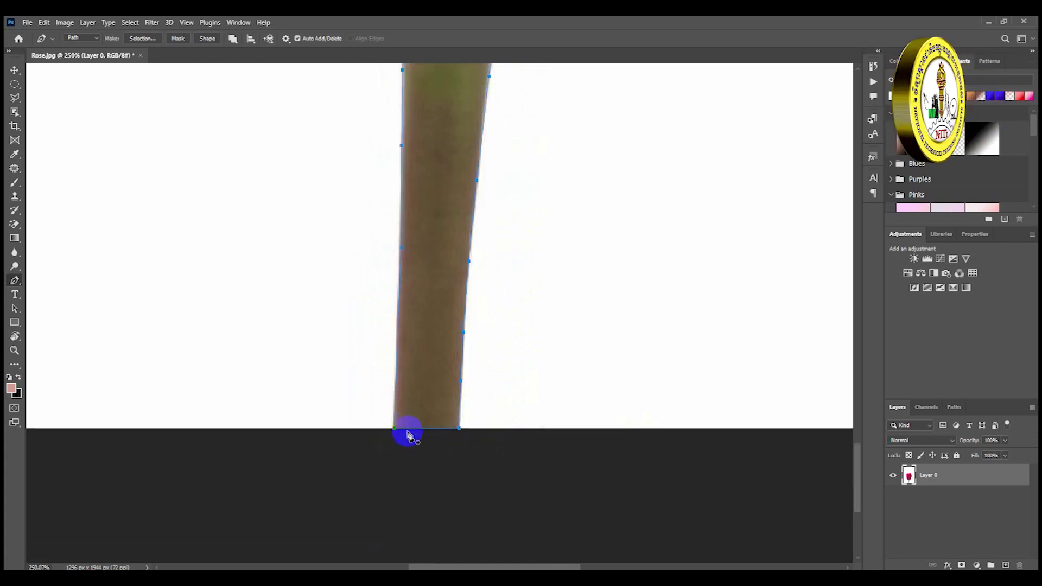
drag(511, 249, 546, 419)
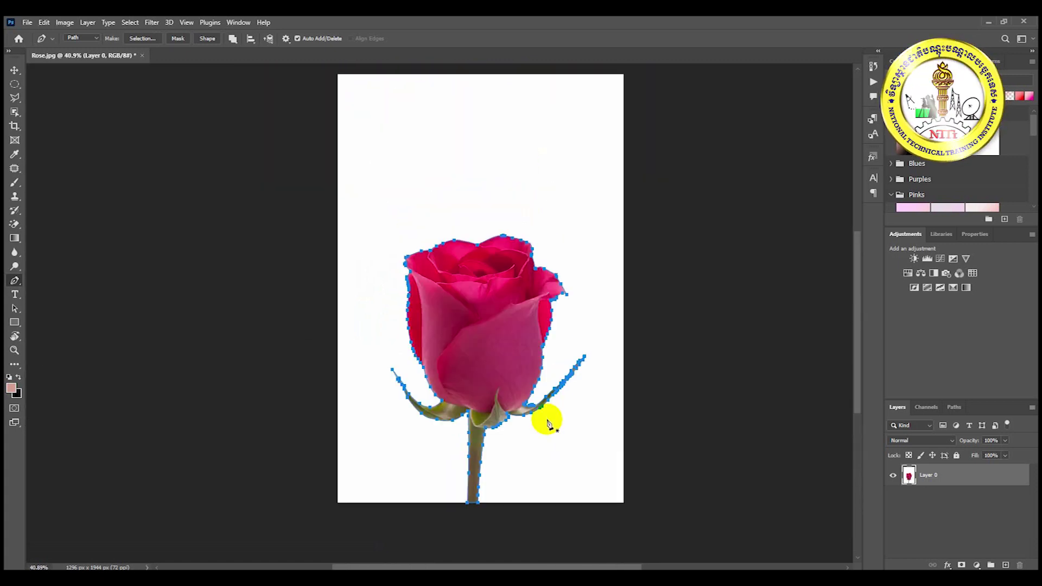
key(ctrl+Return)
key(v)
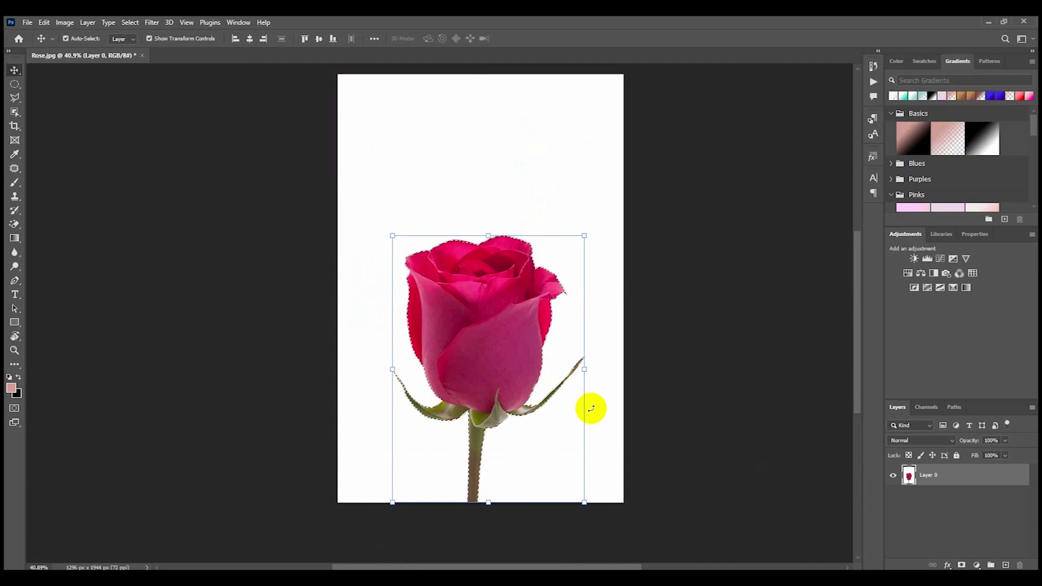
drag(947, 477, 1007, 565)
click(893, 497)
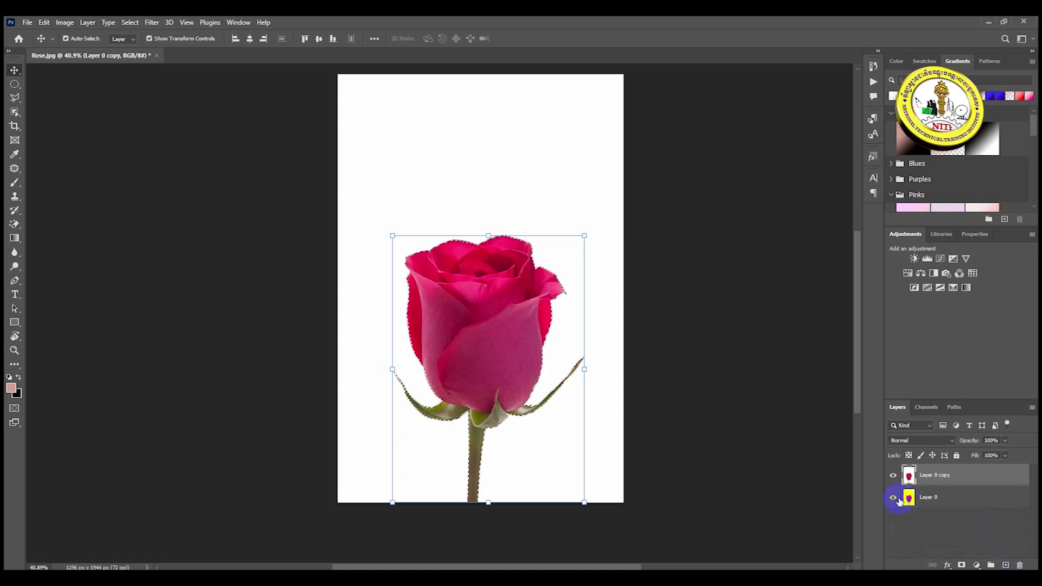
click(894, 476)
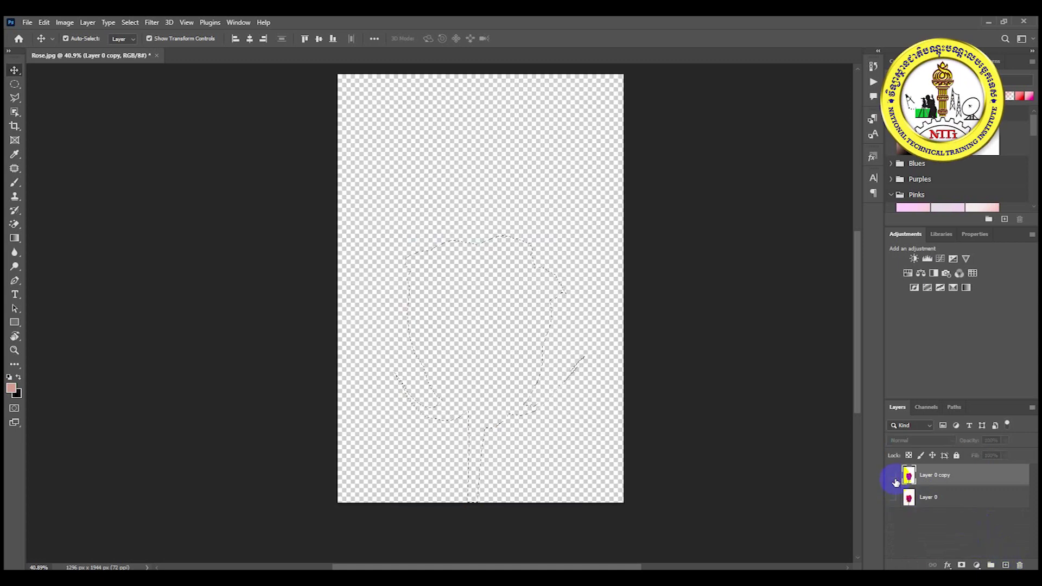
click(894, 477)
click(893, 497)
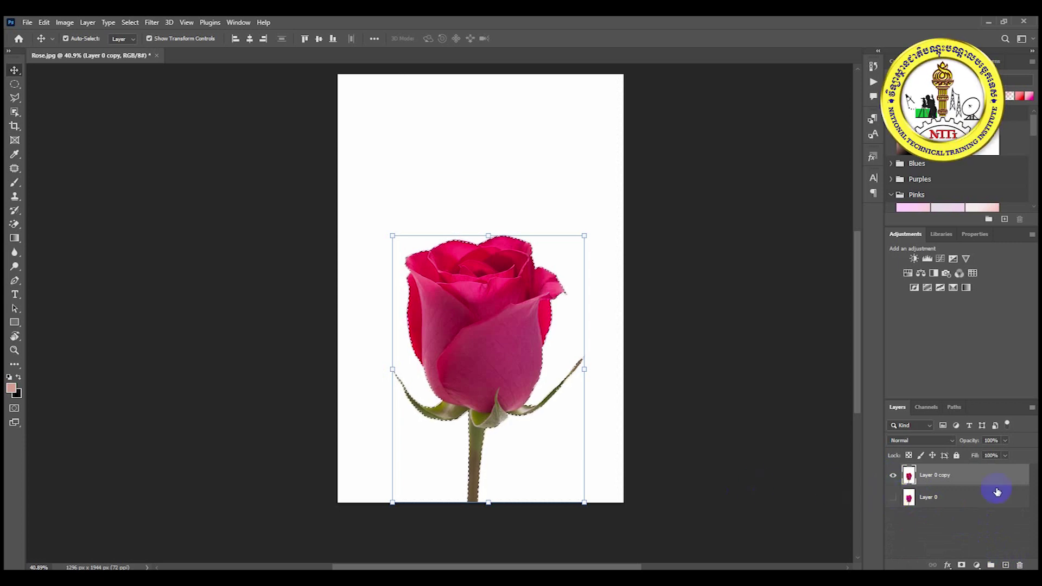
key(ctrl+e)
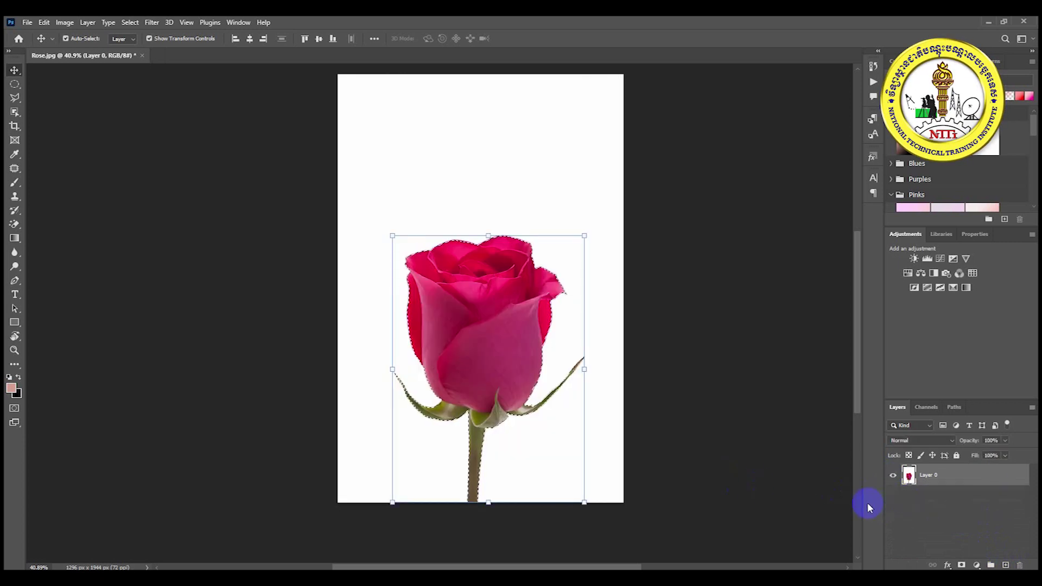
Copy the selected rose onto its own new layer and hide Layer 0.
click(652, 429)
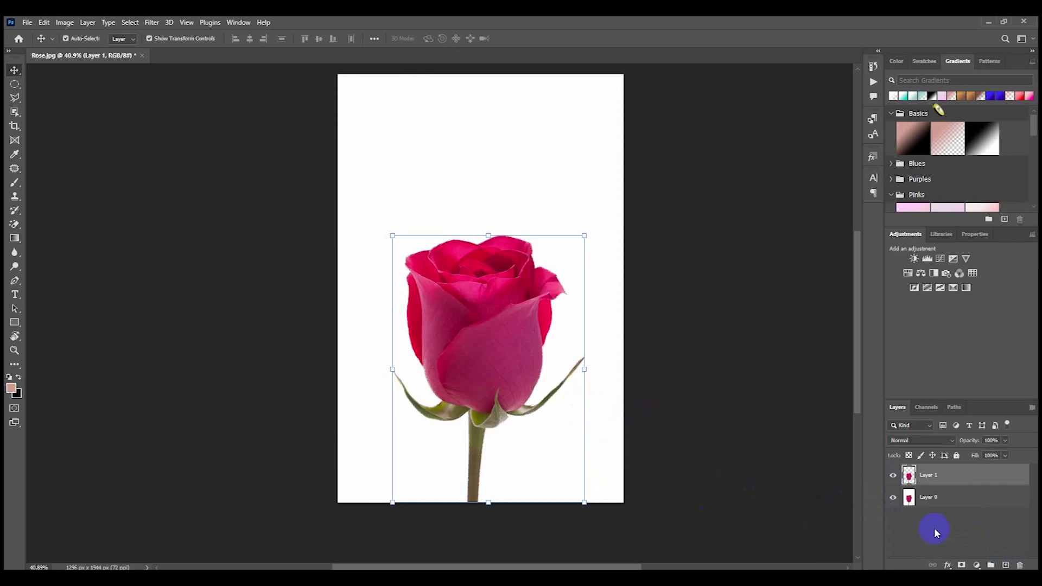
click(893, 498)
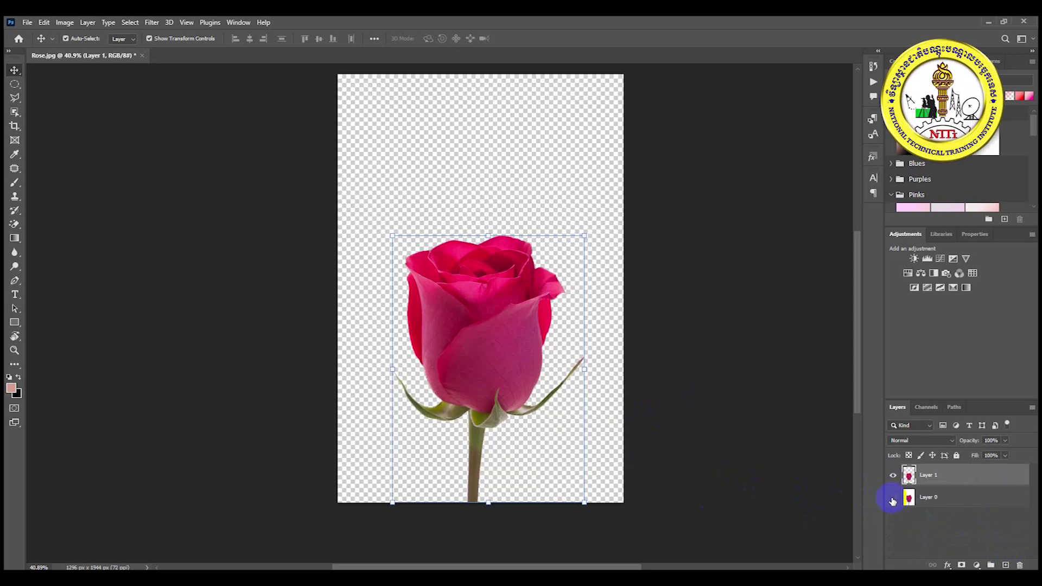
click(220, 175)
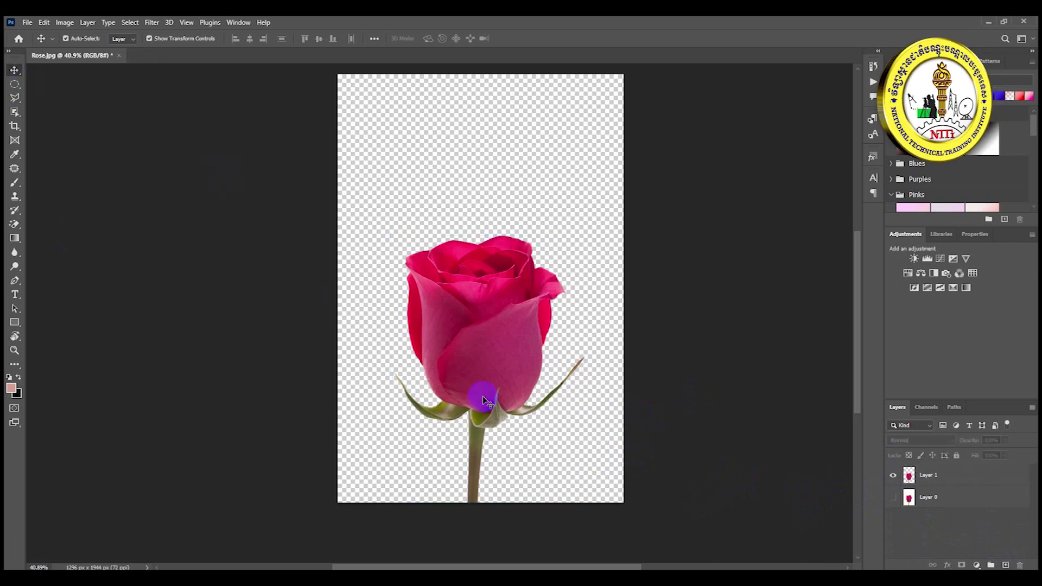
Move the cut-out rose up and slightly to the right so its stem ends above the canvas's bottom edge.
scroll(482, 398, up, 1)
scroll(462, 326, down, 3)
drag(476, 291, 530, 358)
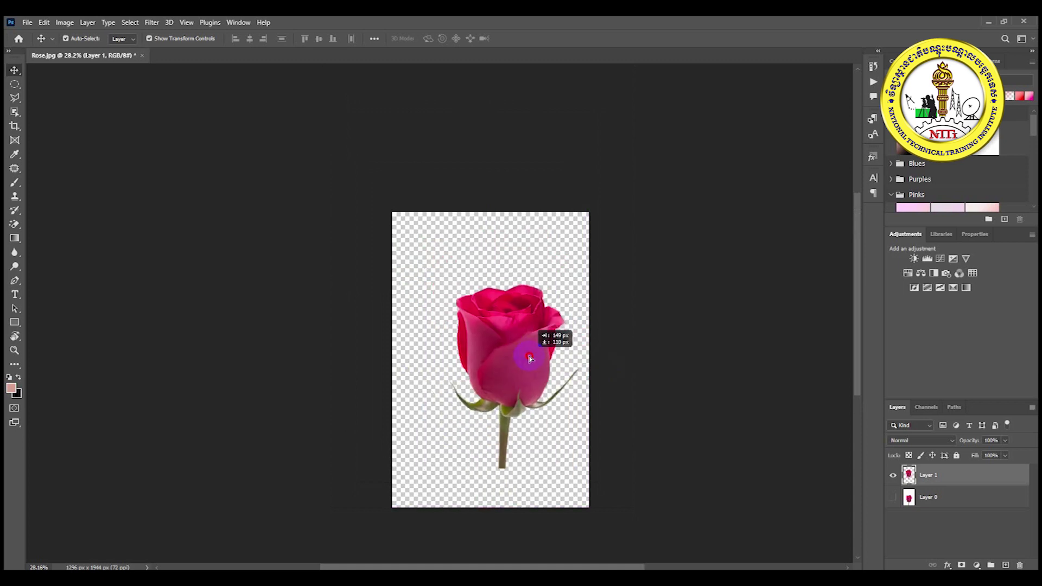
click(396, 386)
scroll(496, 377, up, 3)
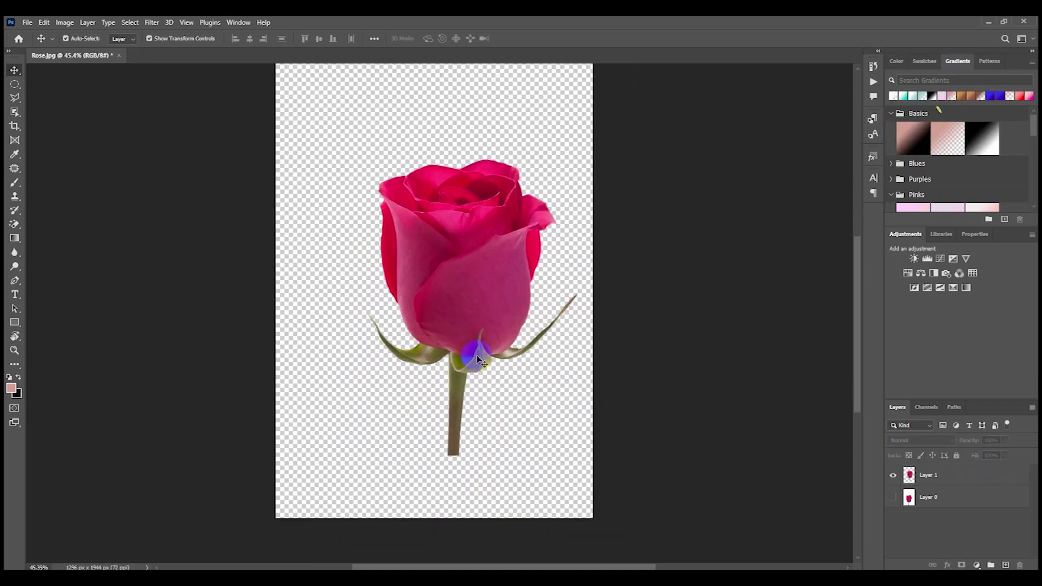
Add a Solid Color fill layer in red #ff3333 and place it beneath the cut-out rose layer.
click(975, 565)
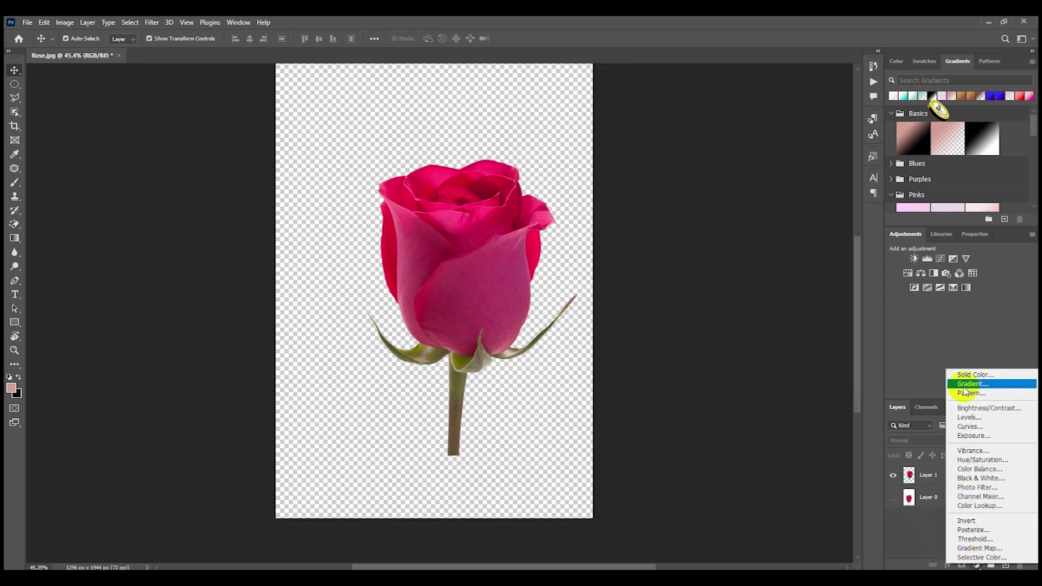
click(974, 374)
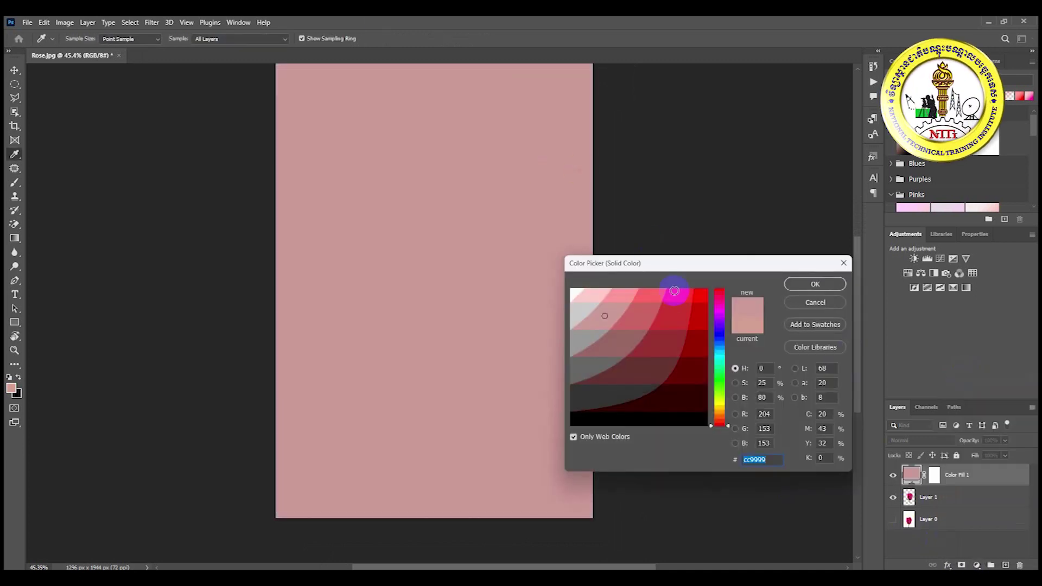
click(689, 339)
mouse_move(688, 340)
mouse_down()
mouse_move(679, 375)
mouse_move(628, 377)
mouse_move(638, 370)
mouse_up()
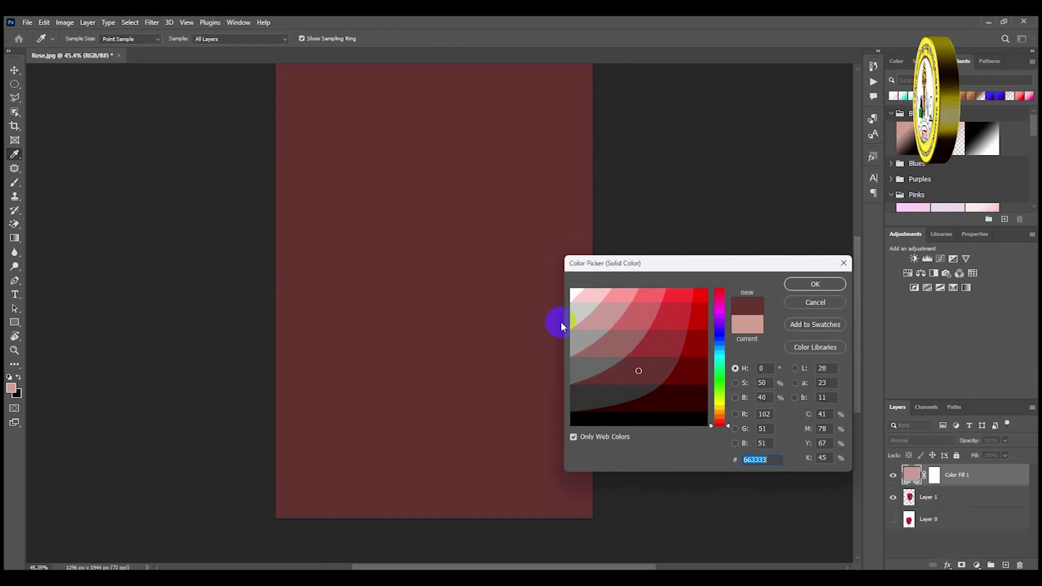
mouse_move(583, 293)
mouse_down()
mouse_move(693, 295)
mouse_move(677, 296)
mouse_up()
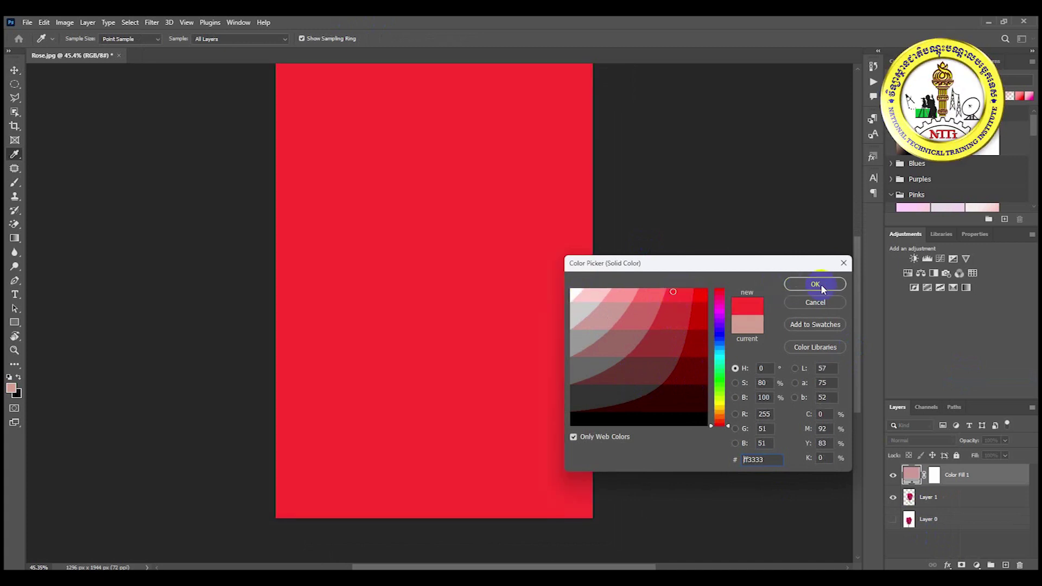
click(815, 284)
drag(934, 488, 961, 508)
key(ctrl+minus)
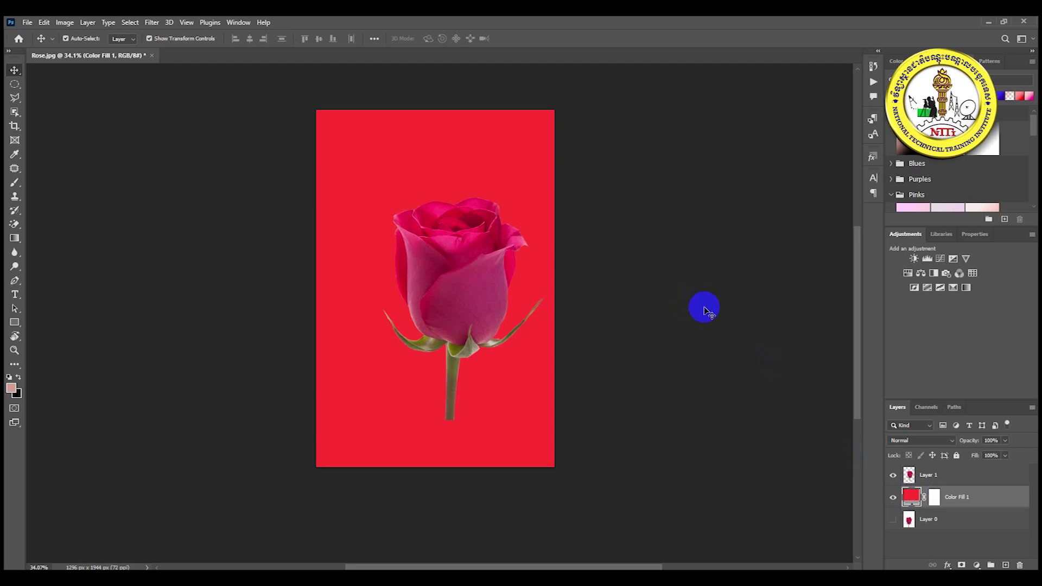
Change the background fill layer's color to green #339966.
double_click(911, 498)
click(719, 368)
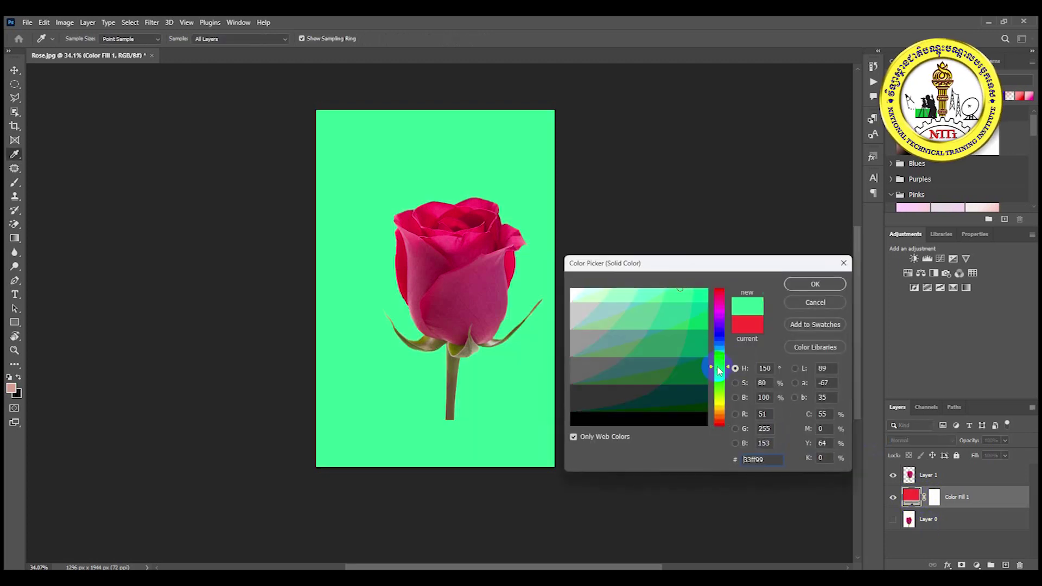
click(654, 334)
click(682, 358)
click(669, 337)
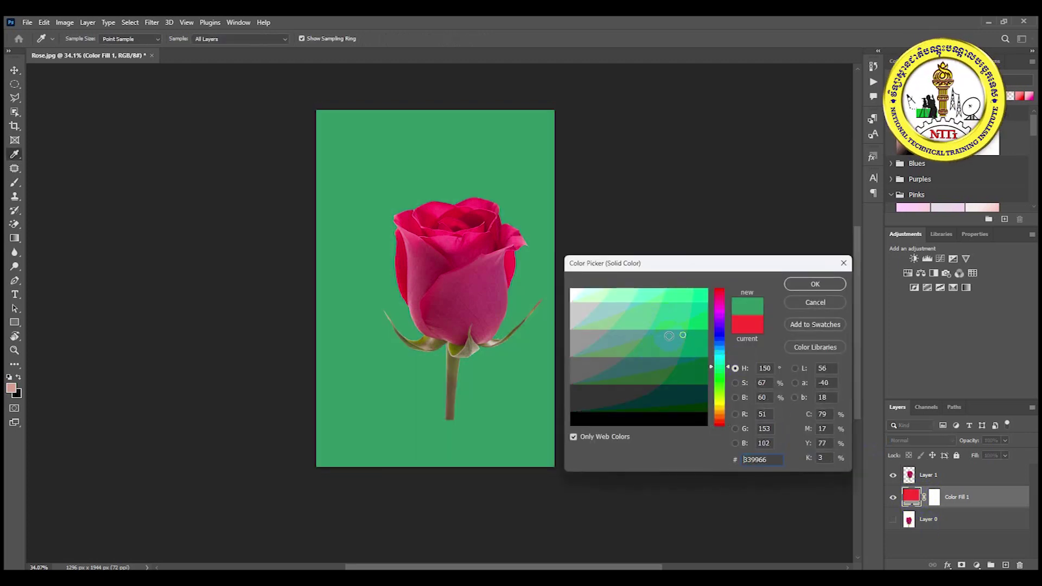
click(830, 285)
Shift the rose slightly left to center it on the green background and deselect its layer.
drag(464, 280, 444, 284)
scroll(445, 284, down, 3)
drag(404, 313, 501, 309)
click(240, 300)
click(645, 351)
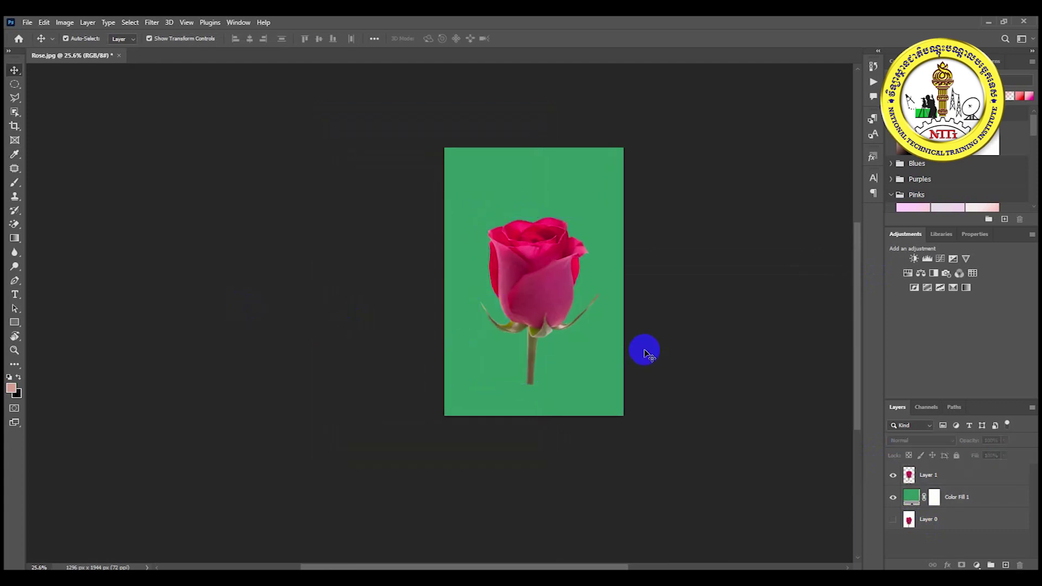